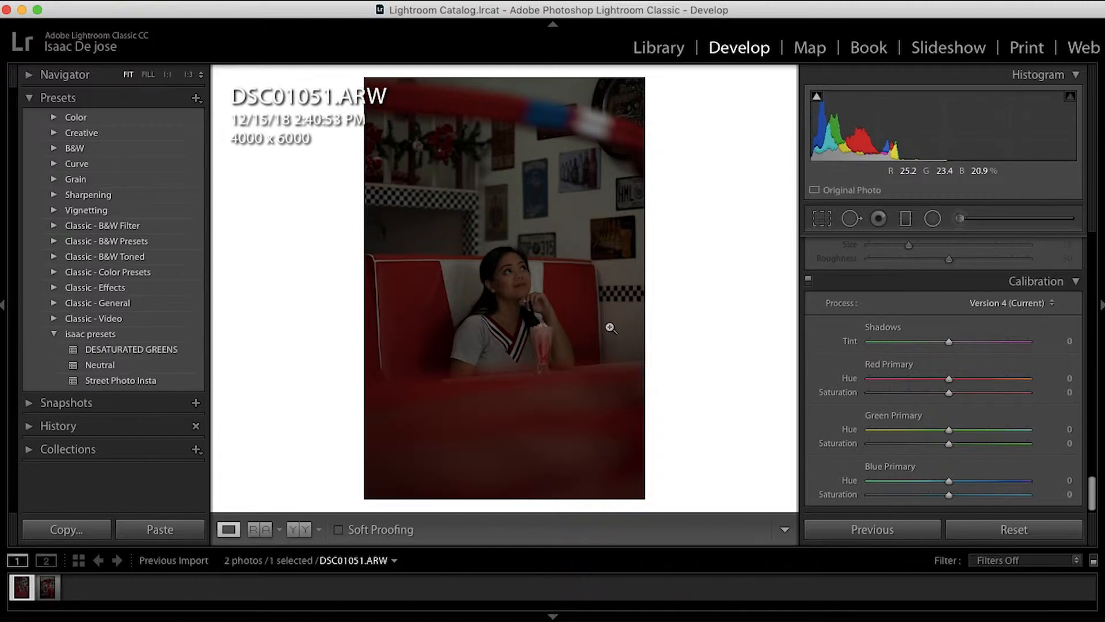
Compare the photos DSC01051.ARW and DSC01054.ARW, ending on DSC01051.ARW
key(Right)
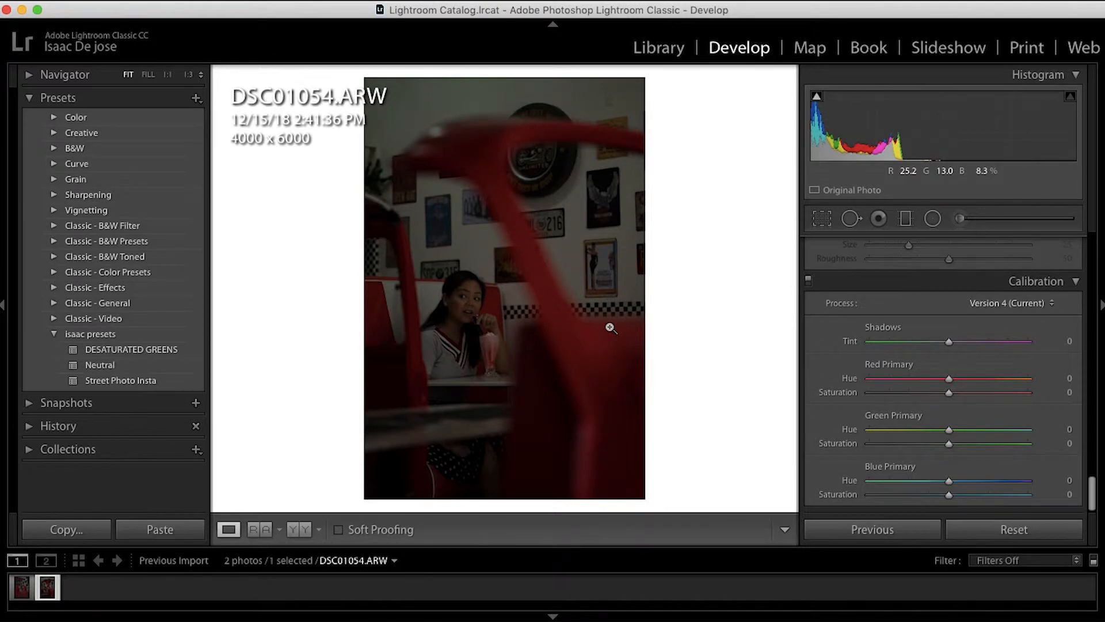
key(Left)
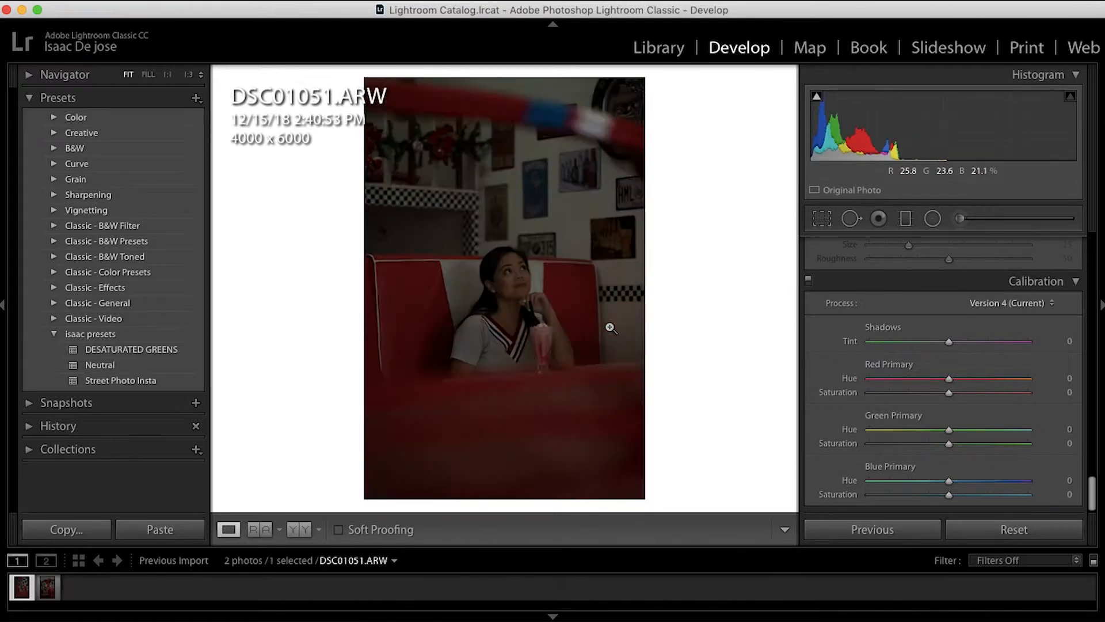
key(Right)
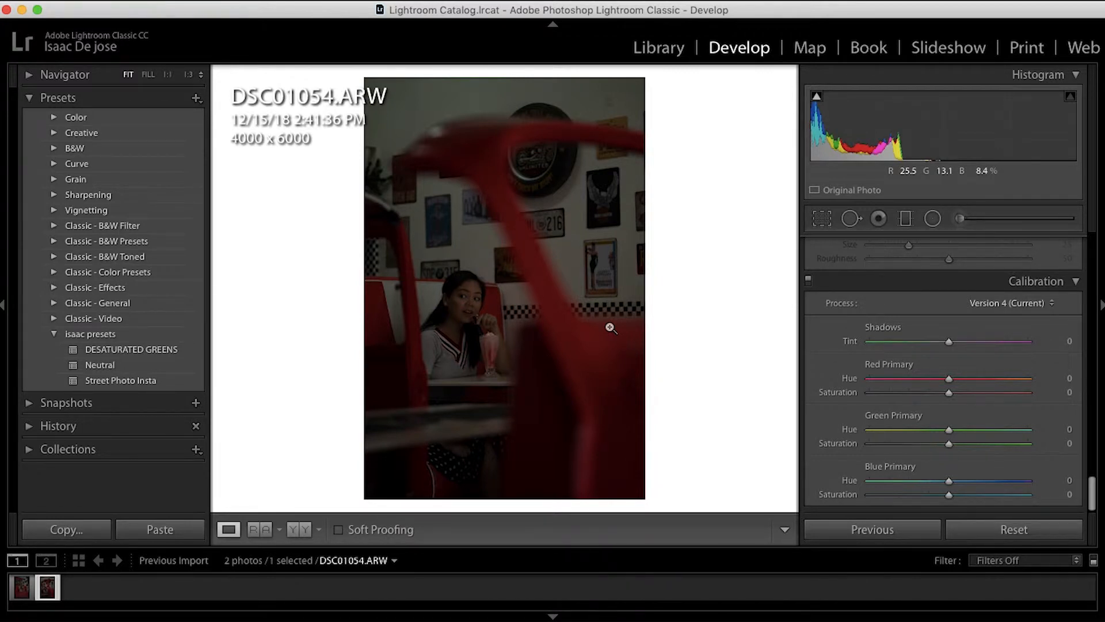
key(Left)
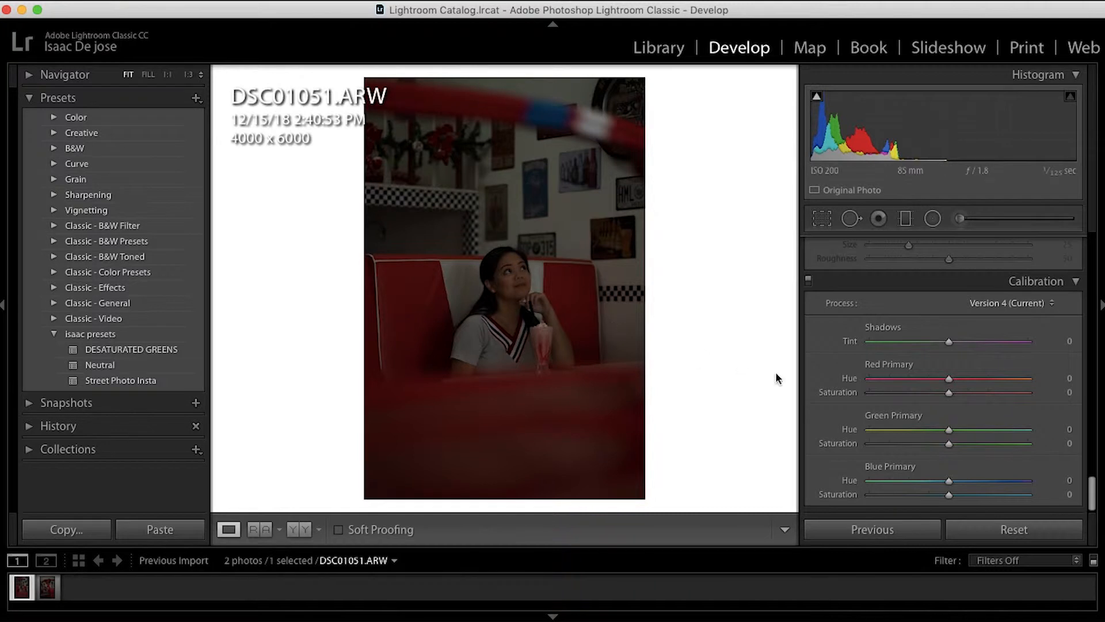
Set the exposure of DSC01051.ARW to +1.25 and its highlights to −20
scroll(840, 372, up, 15)
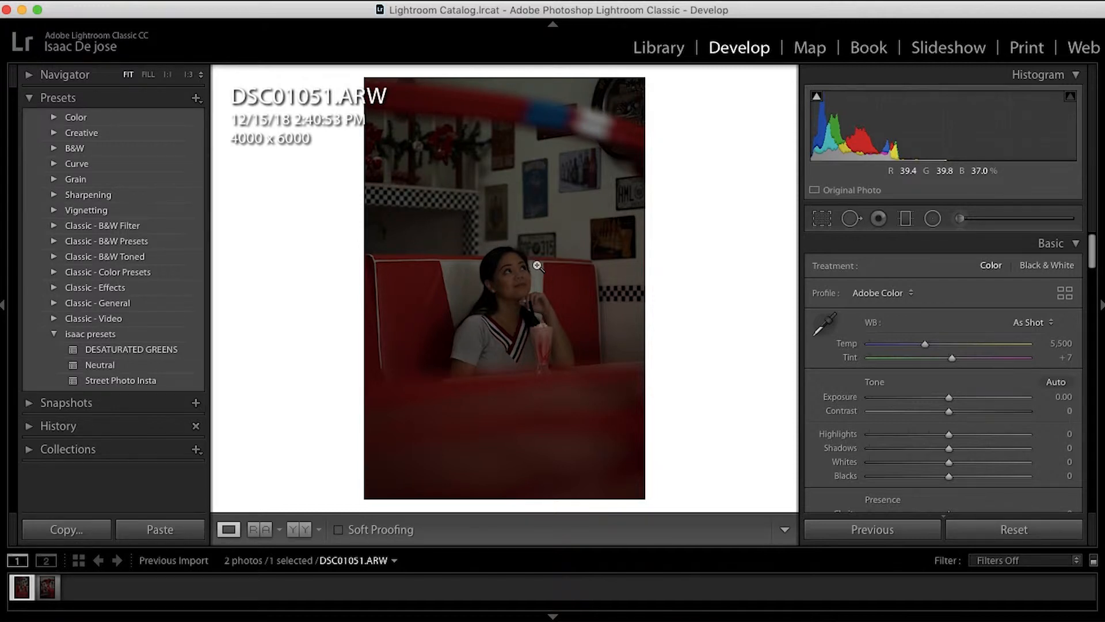
drag(949, 398, 970, 403)
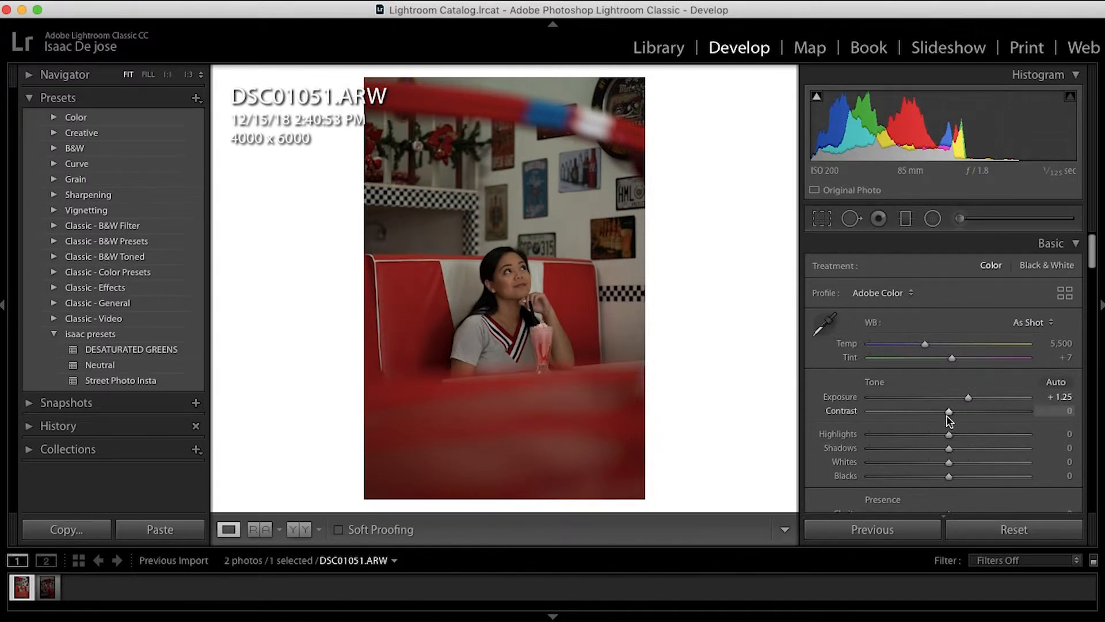
scroll(944, 418, down, 3)
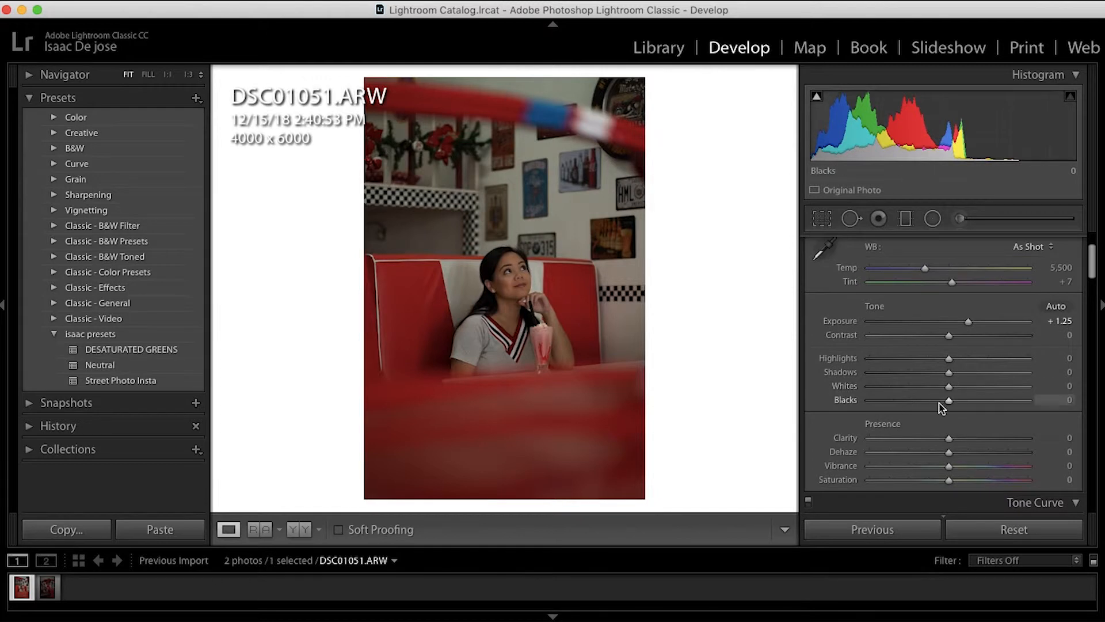
click(950, 362)
drag(950, 362, 986, 380)
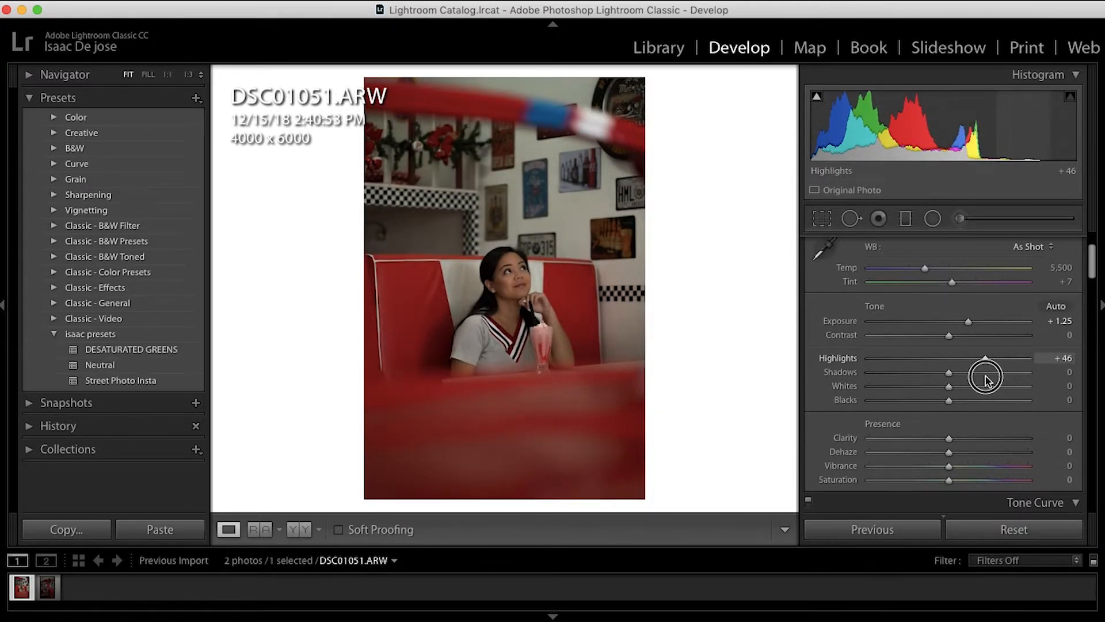
drag(986, 380, 935, 369)
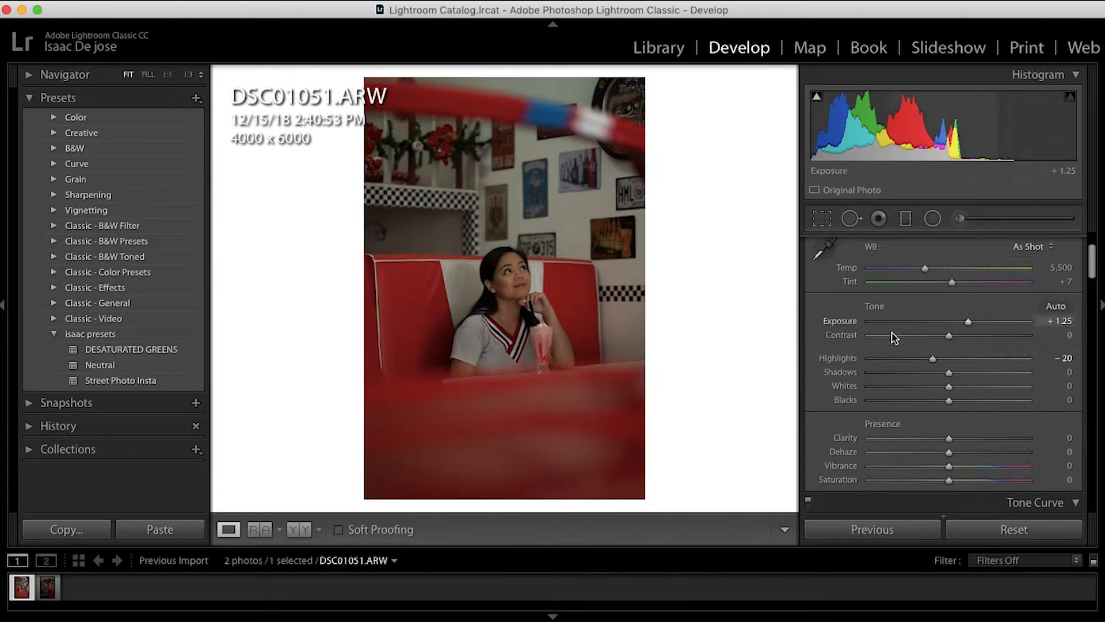
Try stronger and darker shadows on the photo, settling on a shadows value of +15
drag(950, 374, 1020, 381)
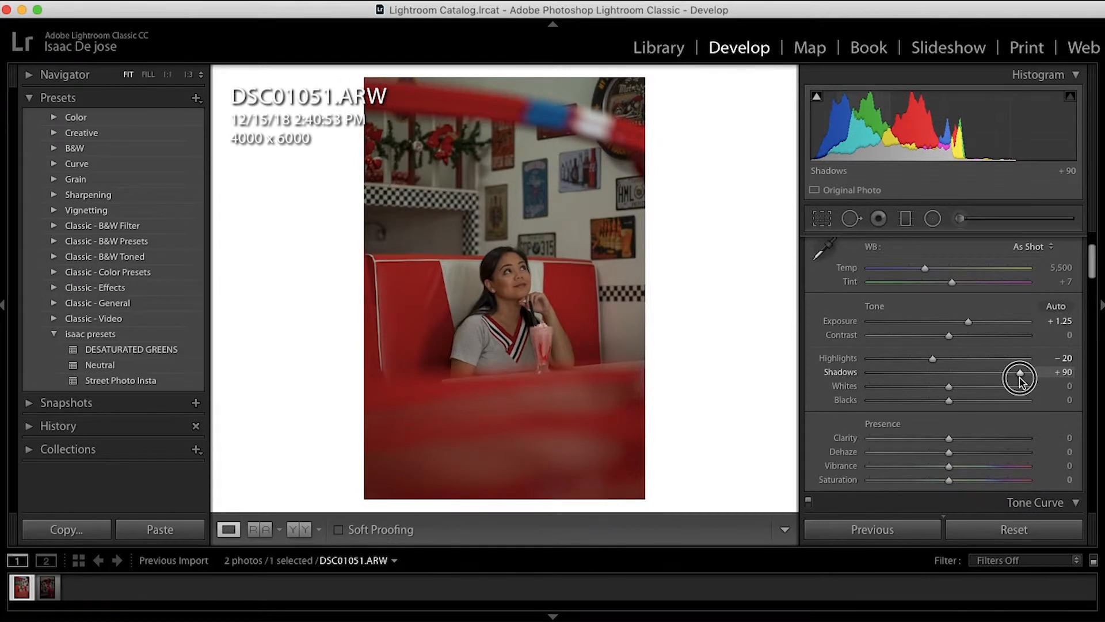
drag(1020, 379, 933, 377)
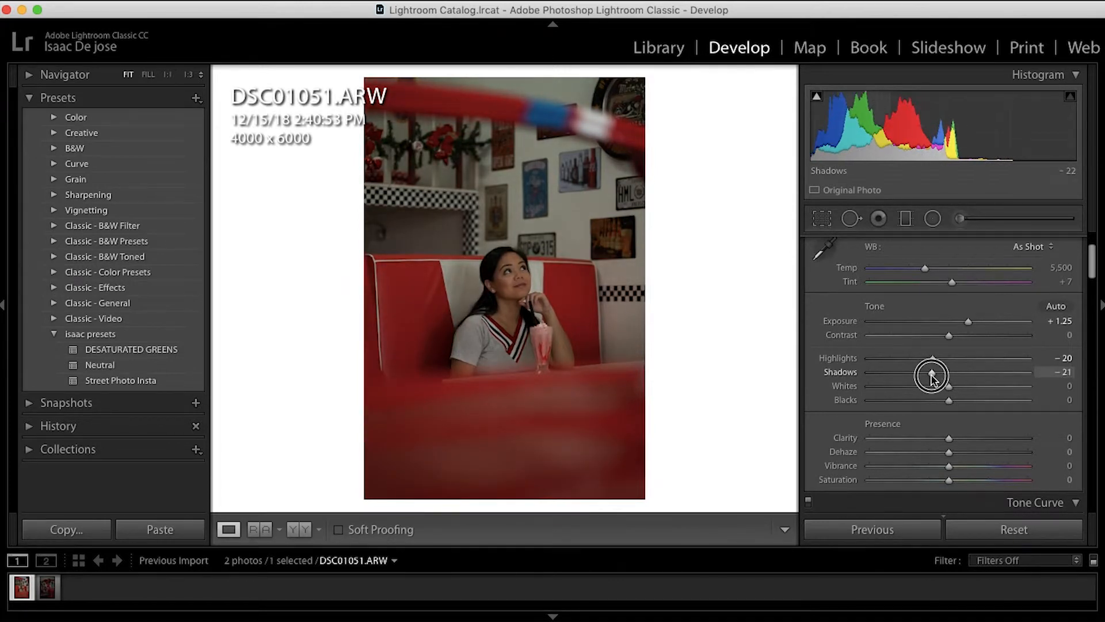
drag(932, 377, 959, 382)
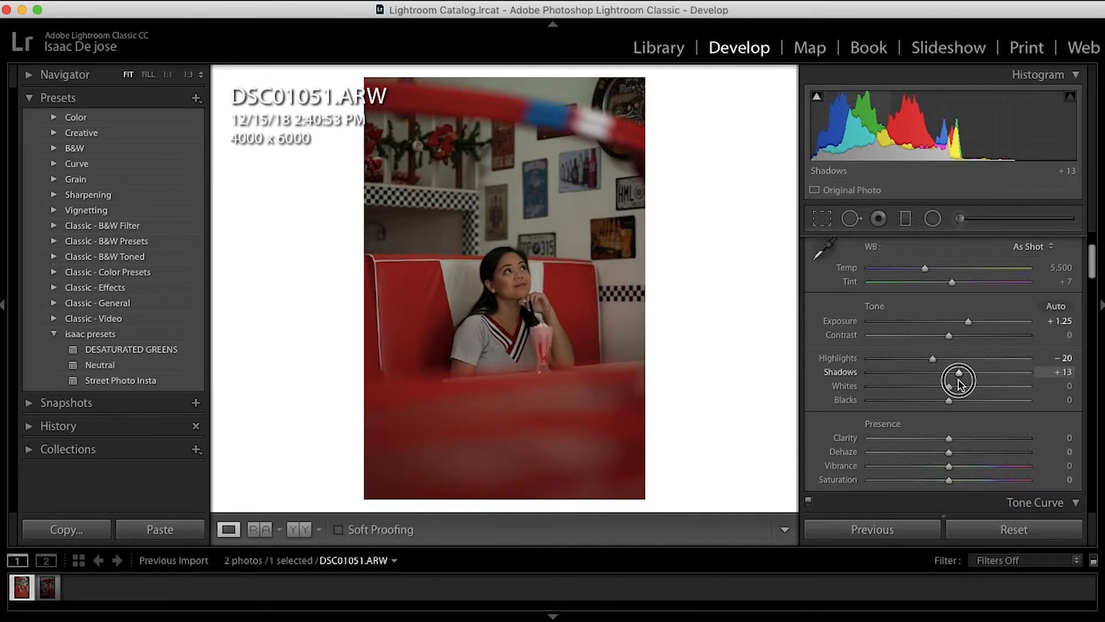
drag(958, 379, 961, 385)
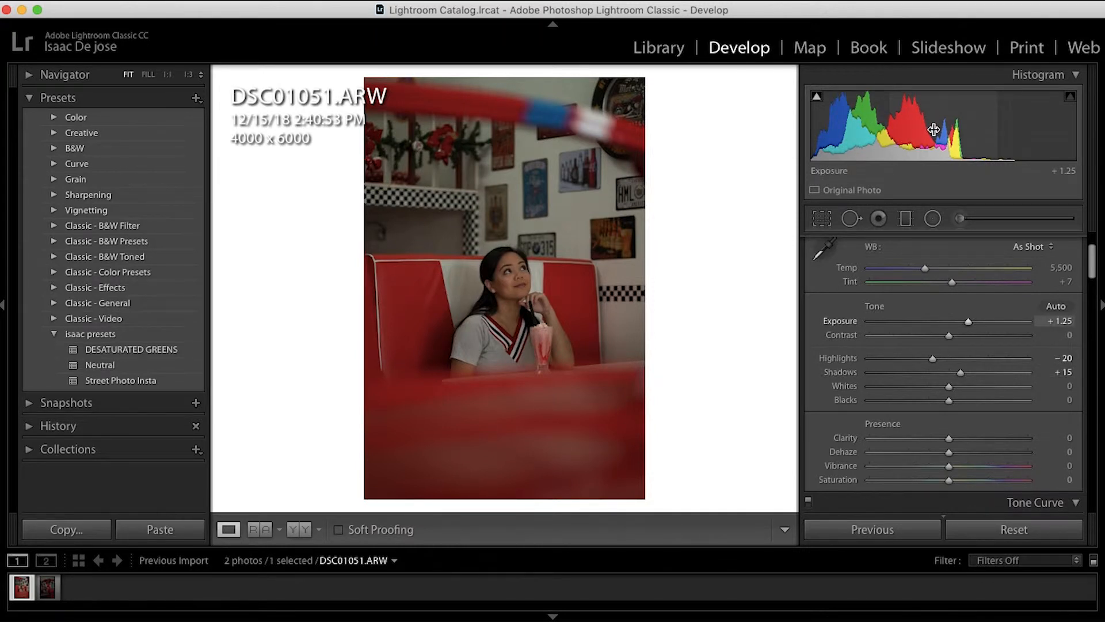
Set the whites to +40 and the blacks to −10
drag(950, 386, 982, 389)
click(1062, 387)
text(40)
key(Return)
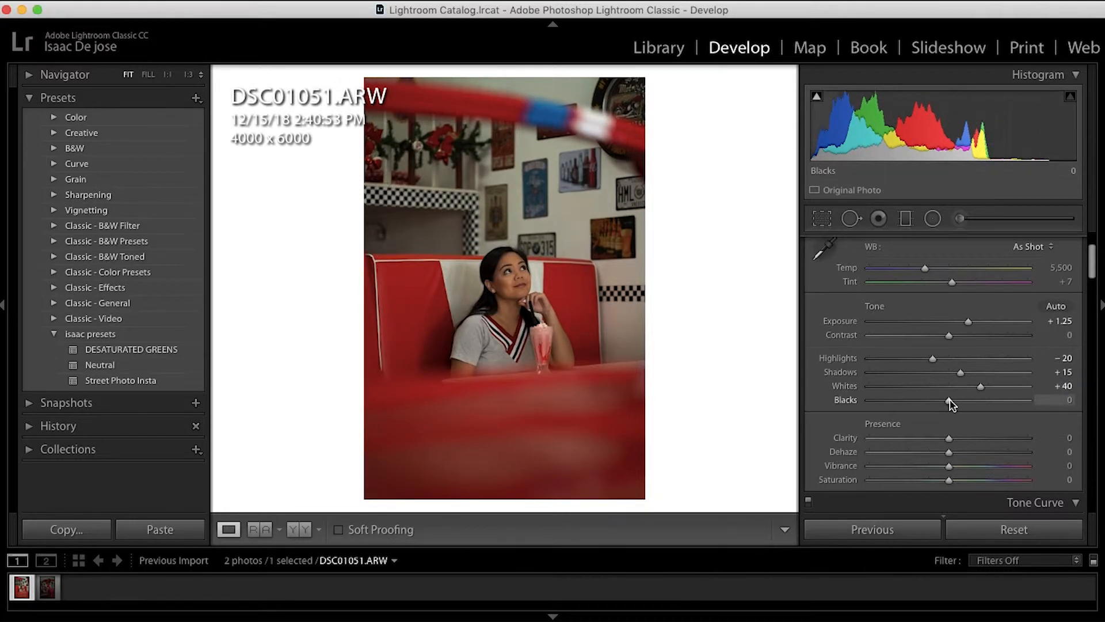
click(950, 401)
drag(950, 401, 944, 403)
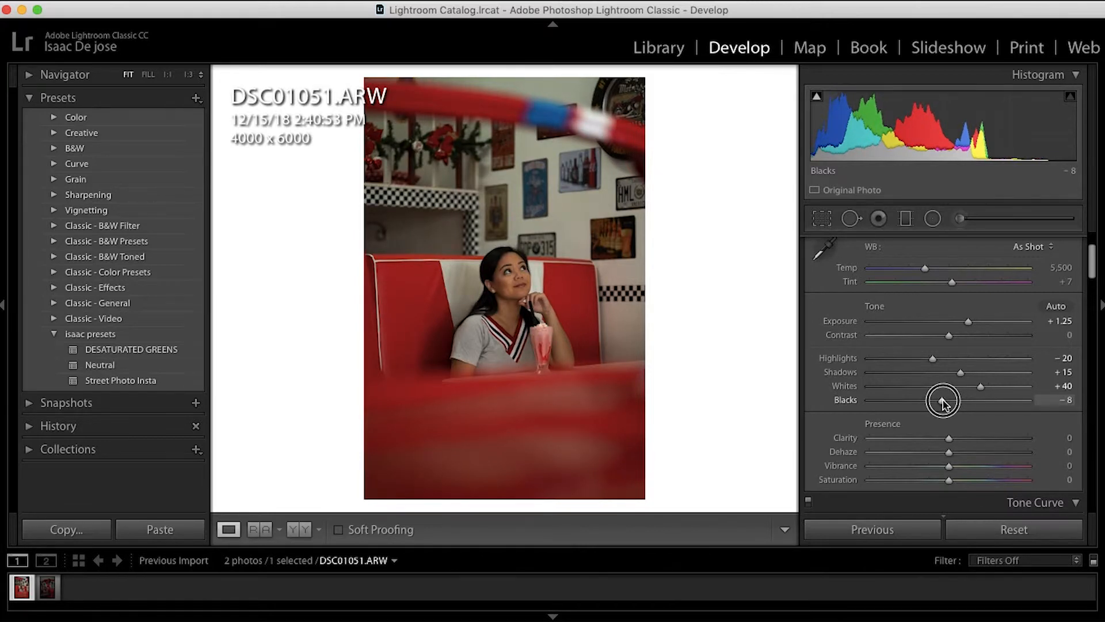
drag(944, 401, 942, 401)
Enable lens profile corrections and chromatic aberration removal for the photo
scroll(943, 397, down, 3)
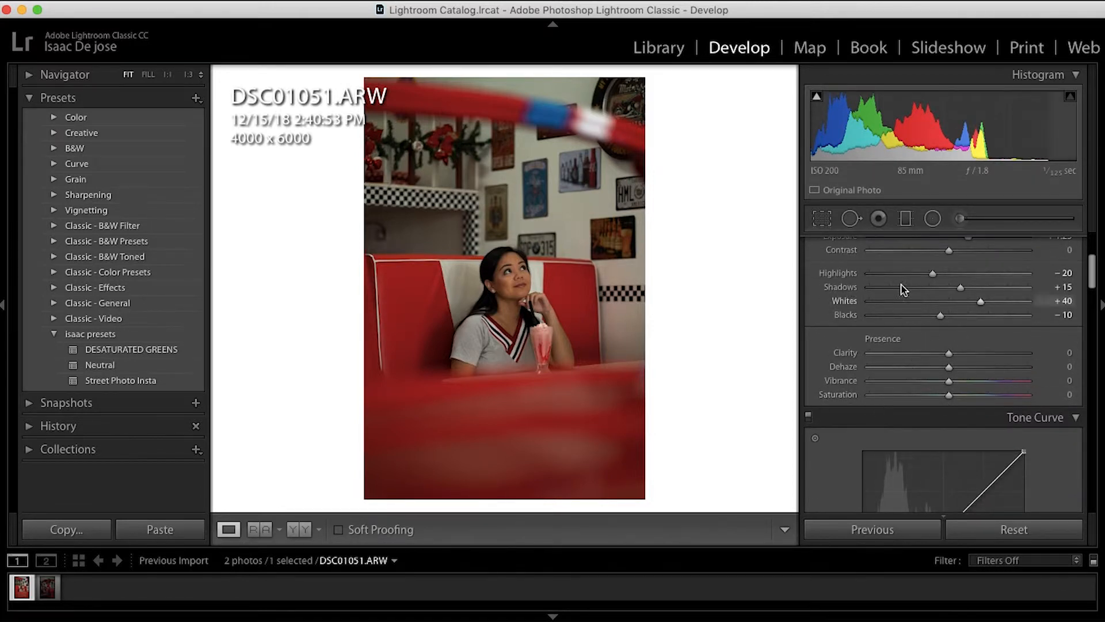
scroll(939, 356, up, 5)
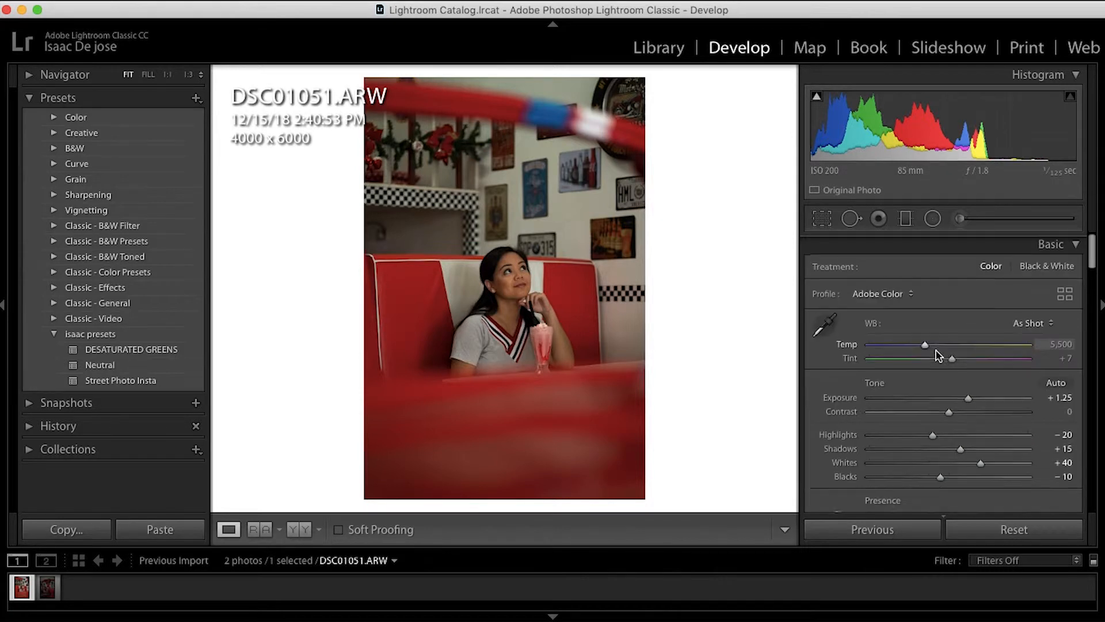
scroll(939, 356, down, 15)
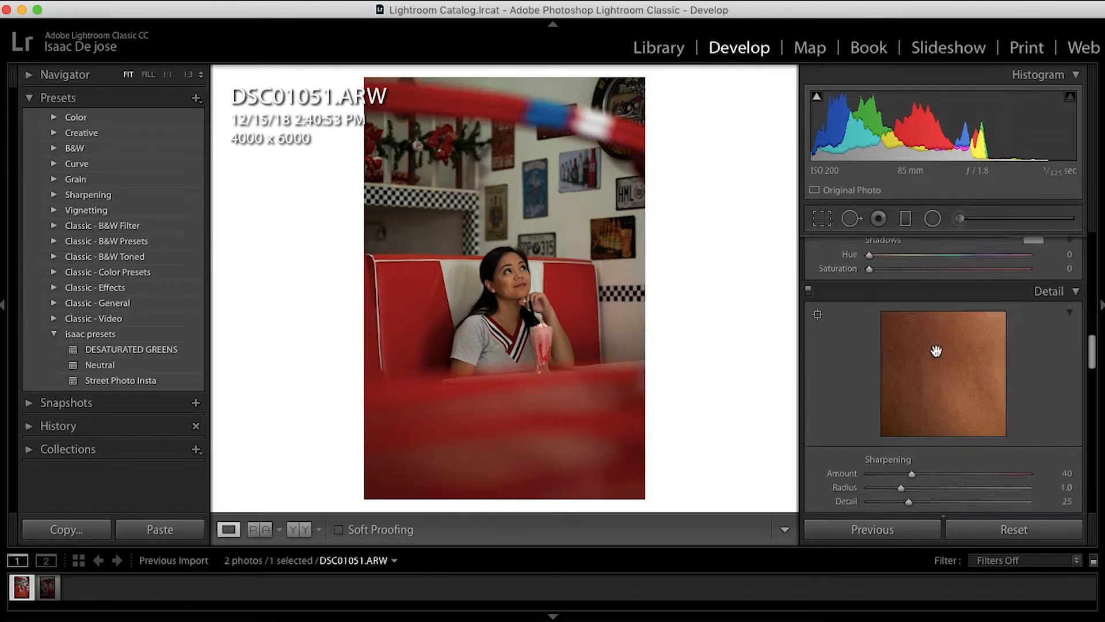
scroll(937, 354, down, 4)
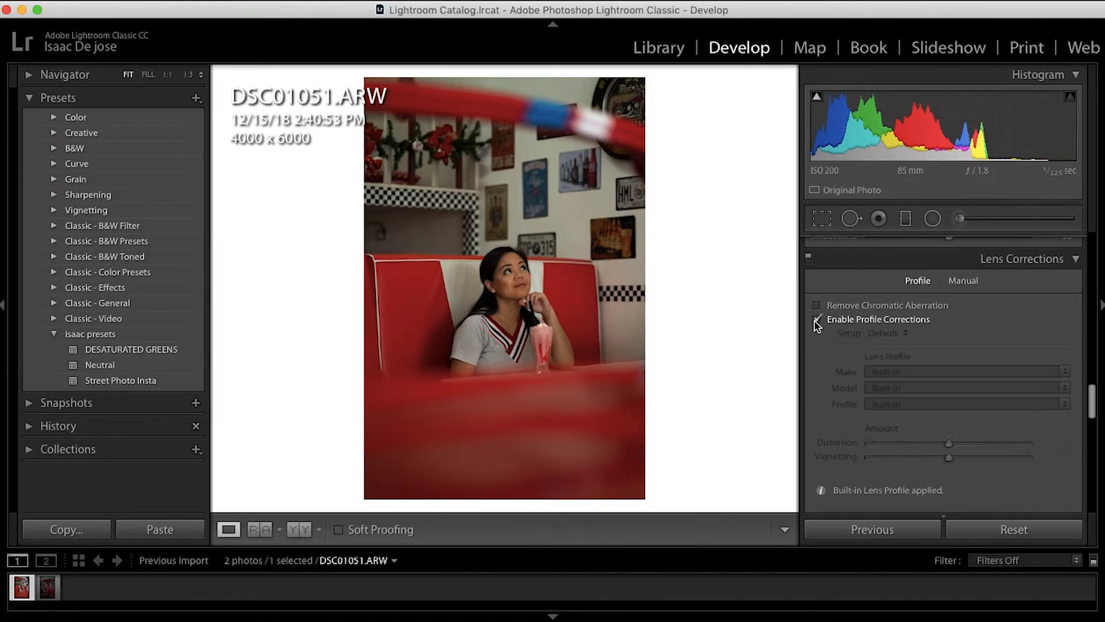
click(816, 319)
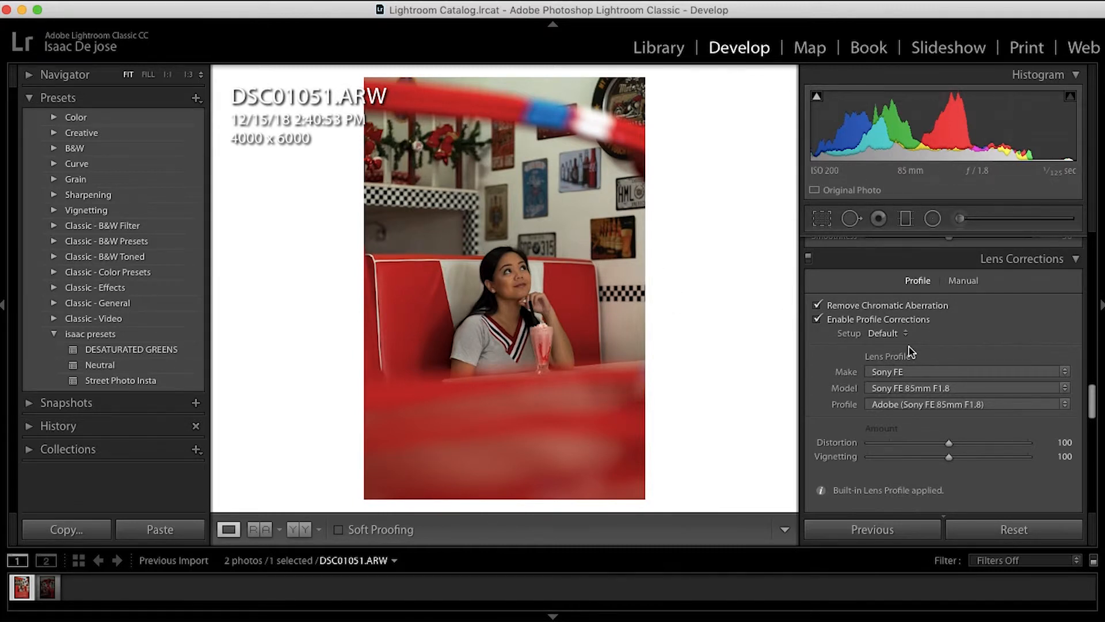
Set the clarity to +10 and the vibrance to −10
scroll(910, 346, up, 10)
scroll(921, 351, down, 2)
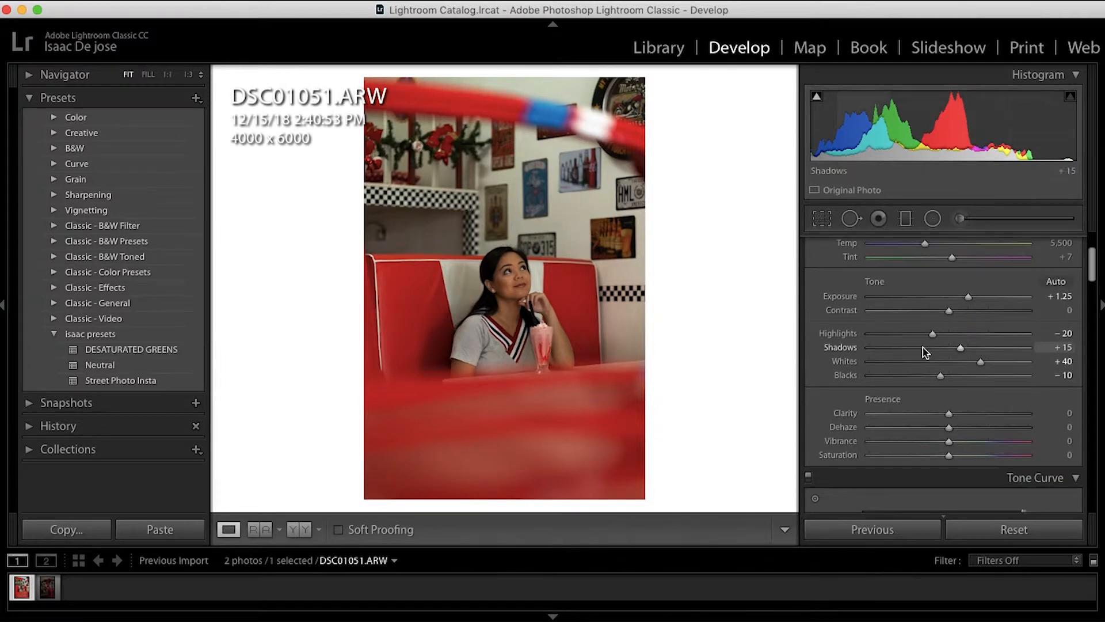
drag(949, 413, 956, 416)
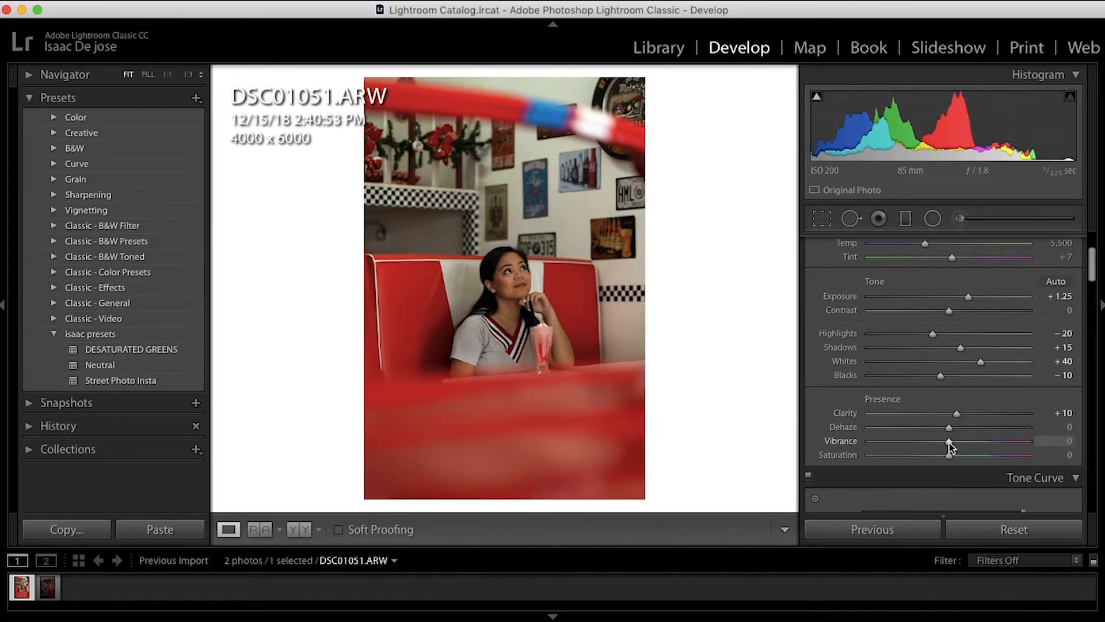
drag(949, 442, 942, 446)
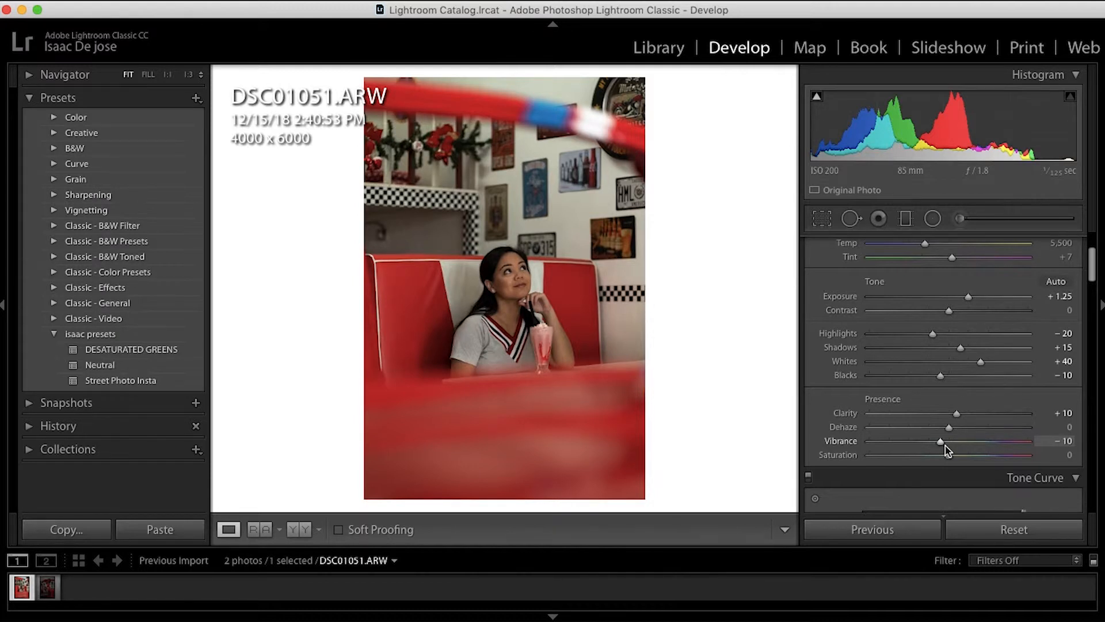
Add three points to the RGB tone curve at about one quarter, one half and three quarters of its length
scroll(965, 423, down, 4)
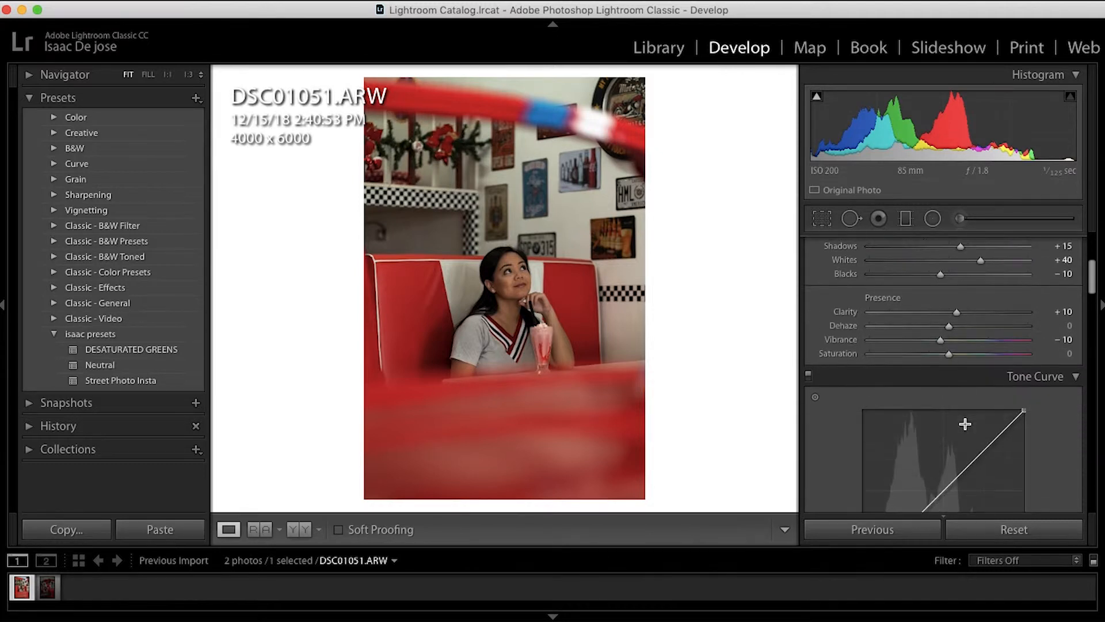
scroll(953, 368, down, 5)
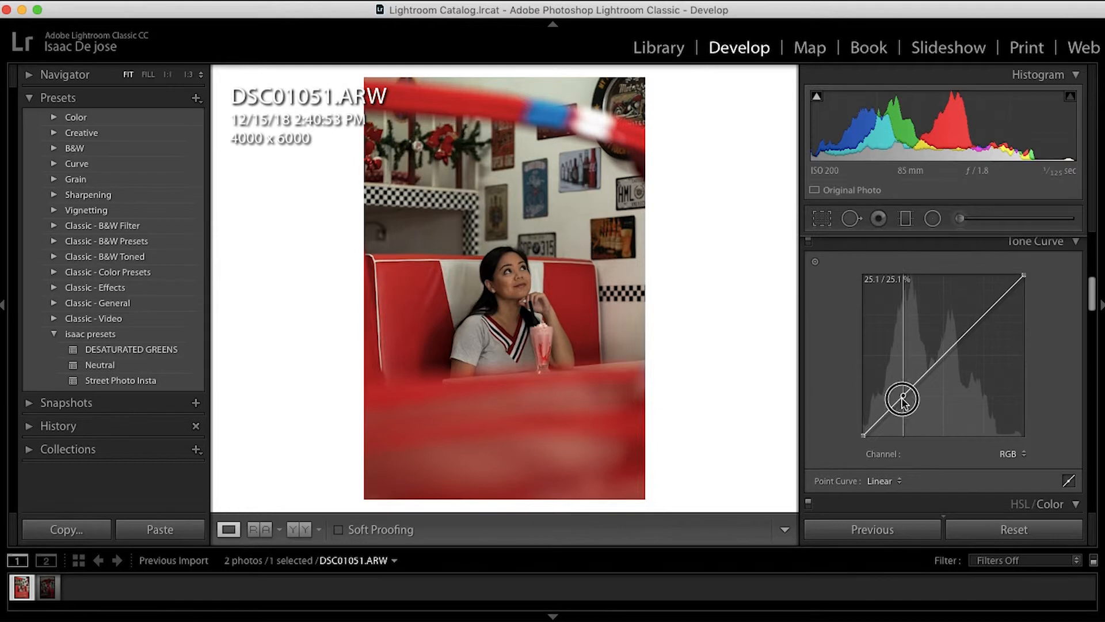
click(904, 397)
click(944, 354)
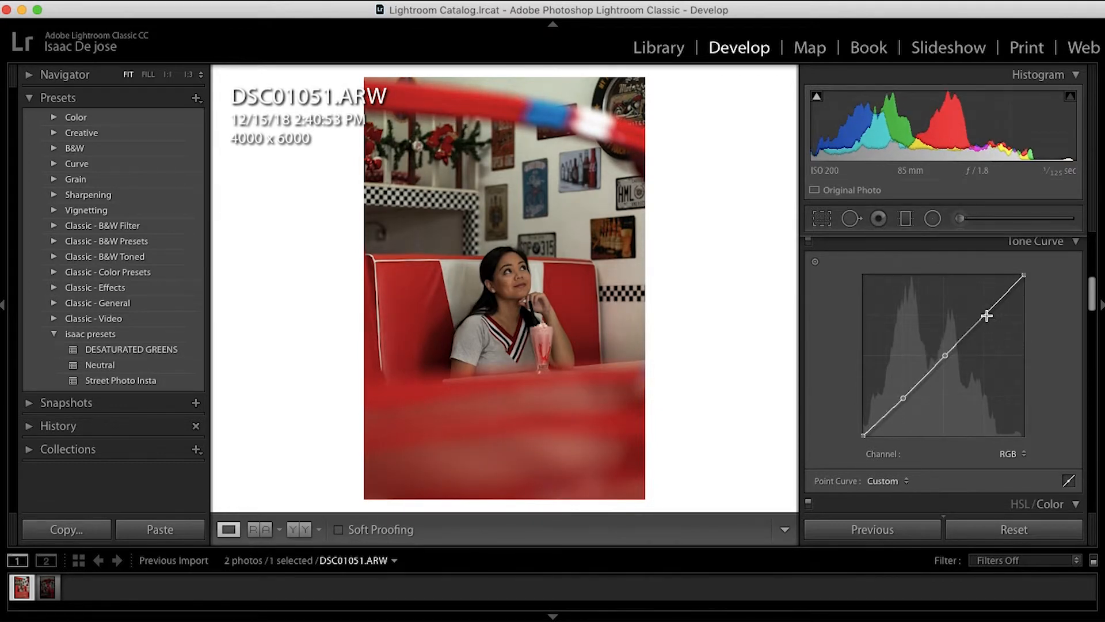
click(985, 315)
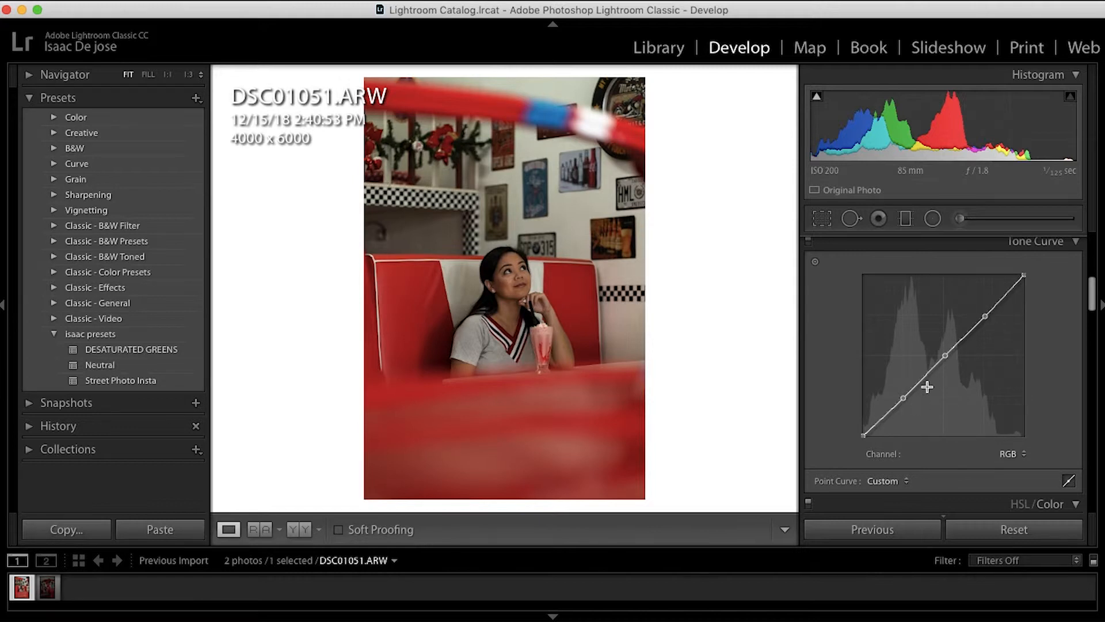
Raise the tone curve's midpoint slightly, add a point in the deep shadows and fine-tune the quarter-tone point
mouse_move(945, 357)
mouse_down()
mouse_move(945, 336)
mouse_move(942, 368)
mouse_move(942, 317)
mouse_move(945, 354)
mouse_up()
mouse_move(903, 397)
mouse_down()
mouse_move(902, 384)
mouse_move(908, 415)
mouse_move(901, 396)
mouse_up()
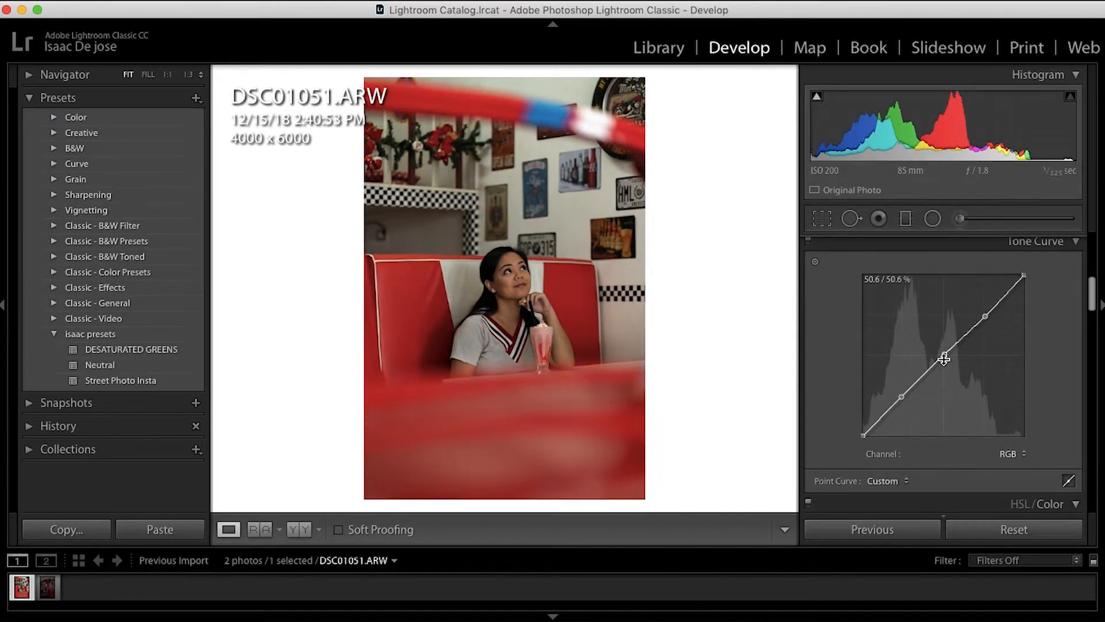
drag(945, 354, 944, 349)
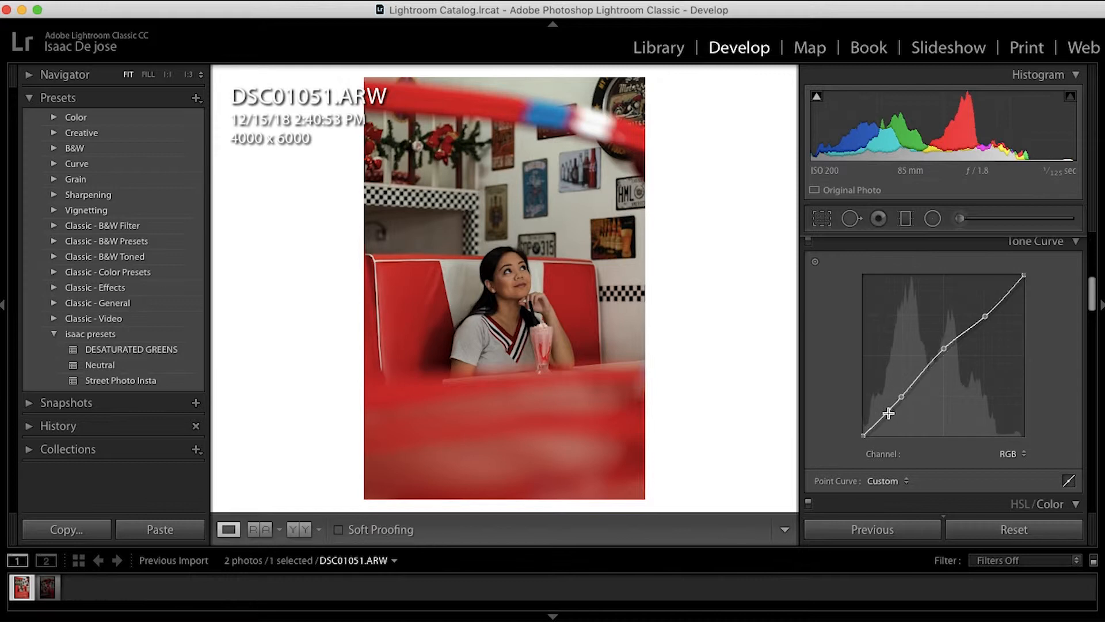
click(888, 411)
drag(902, 398, 901, 398)
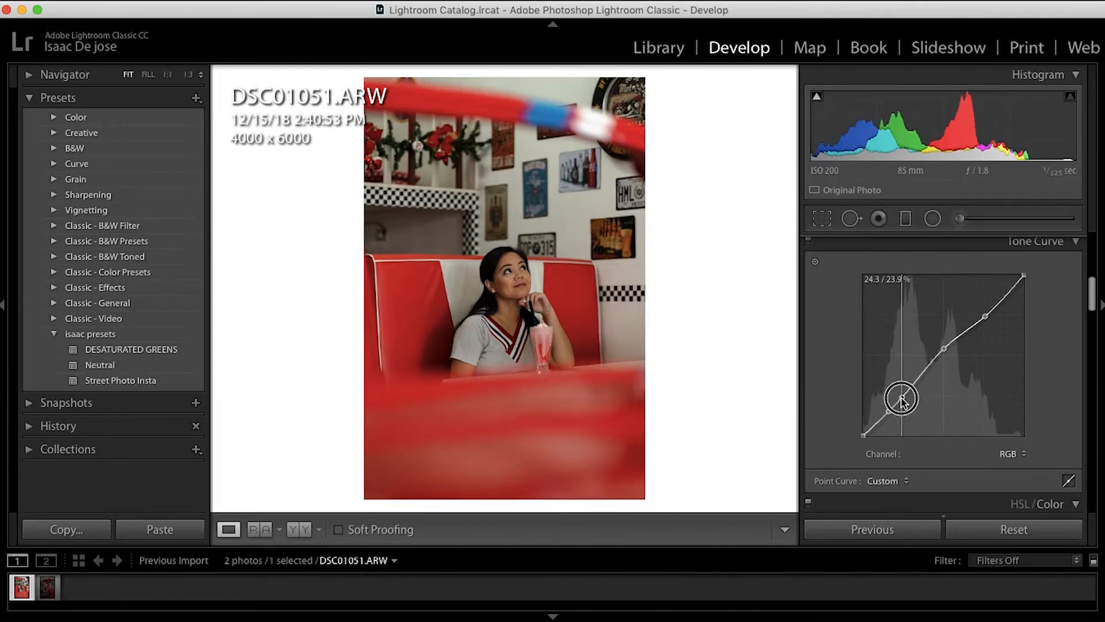
drag(902, 397, 902, 398)
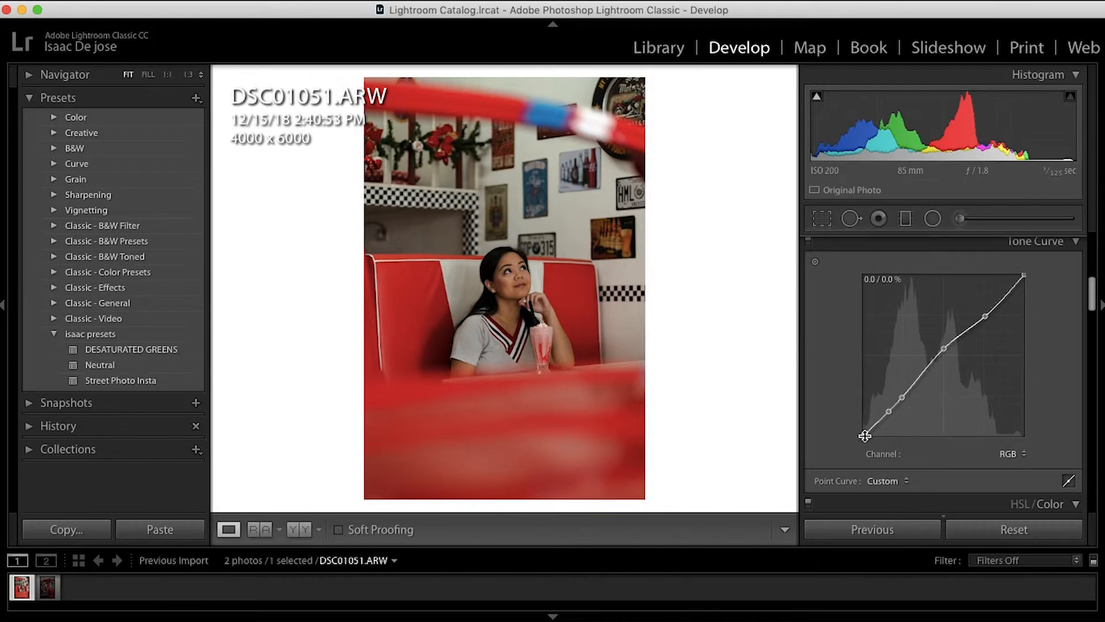
Fade the photo by raising the tone curve's black endpoint and lowering its white endpoint
drag(864, 436, 854, 429)
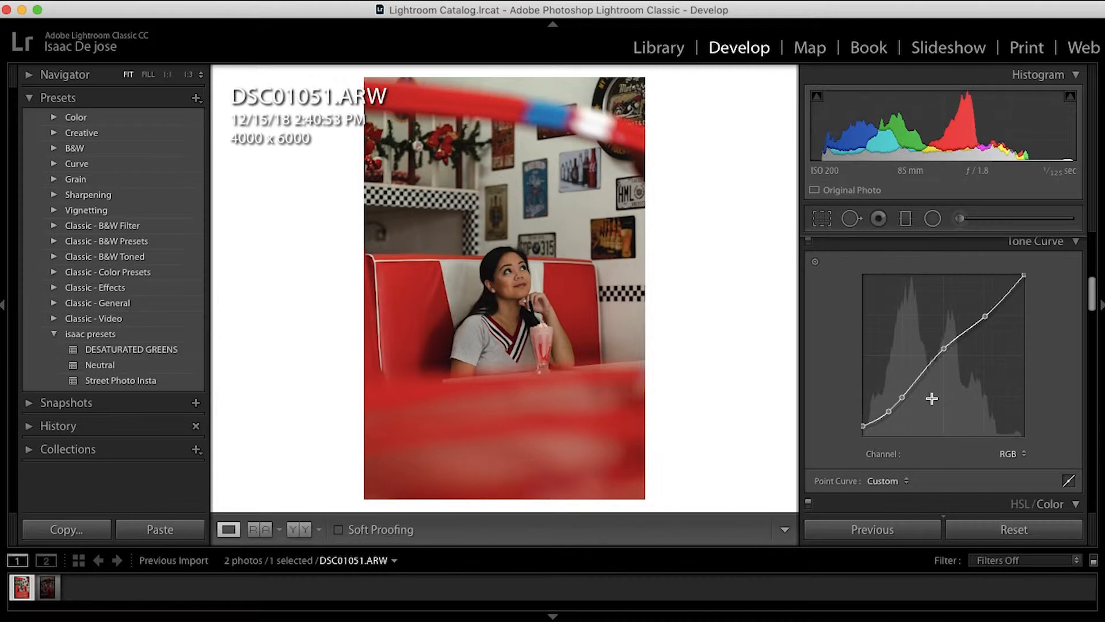
drag(1023, 276, 1025, 285)
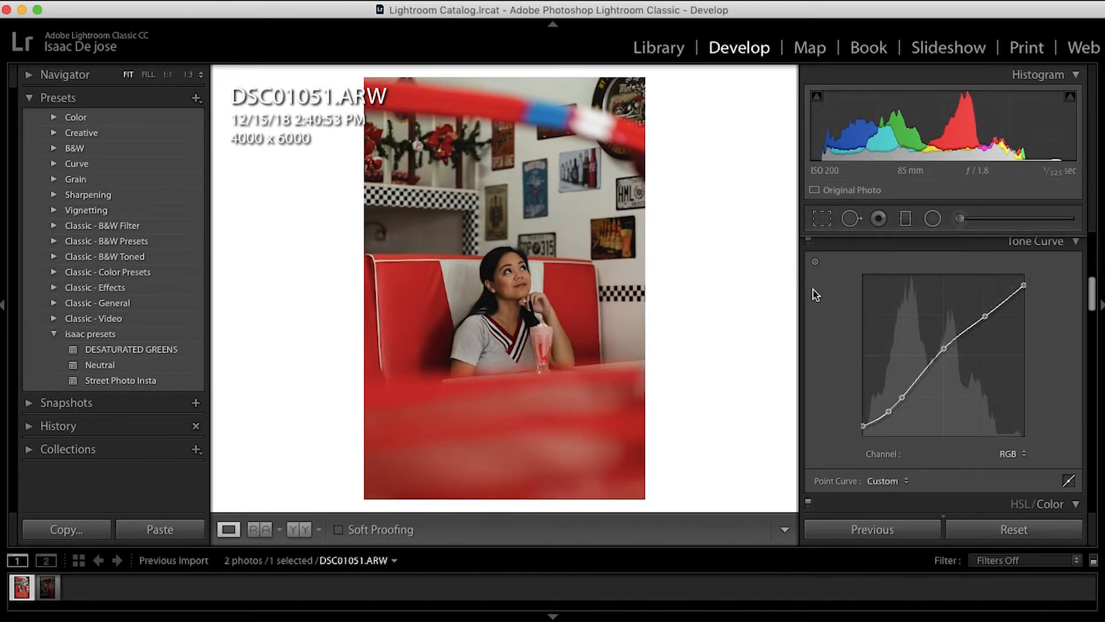
Toggle the tone curve adjustments to compare the photo with and without them
scroll(814, 295, up, 1)
click(809, 257)
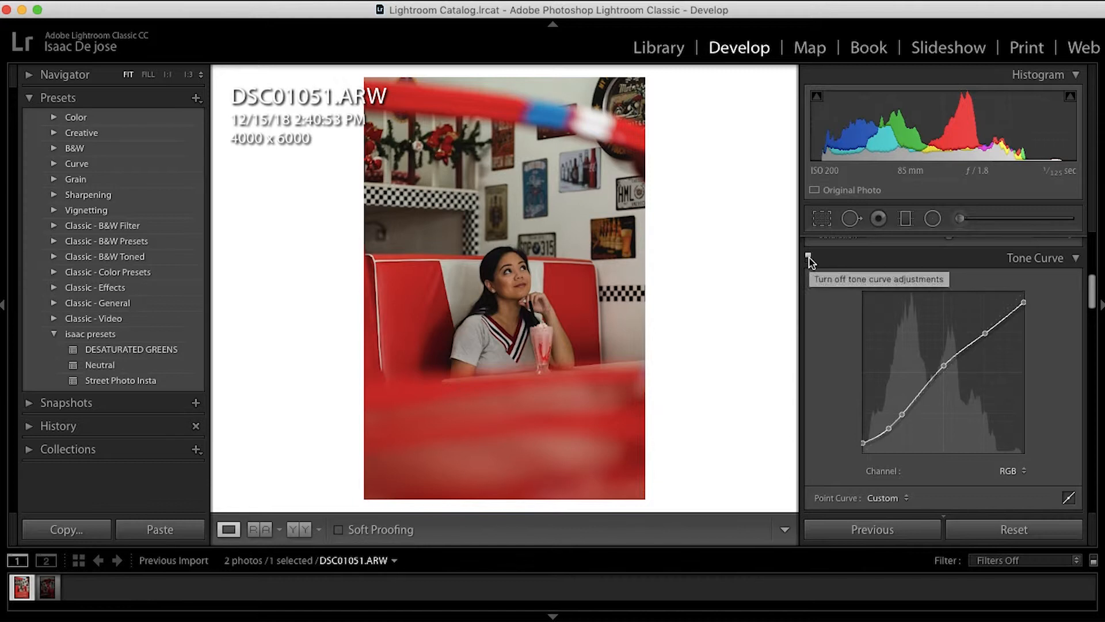
click(809, 256)
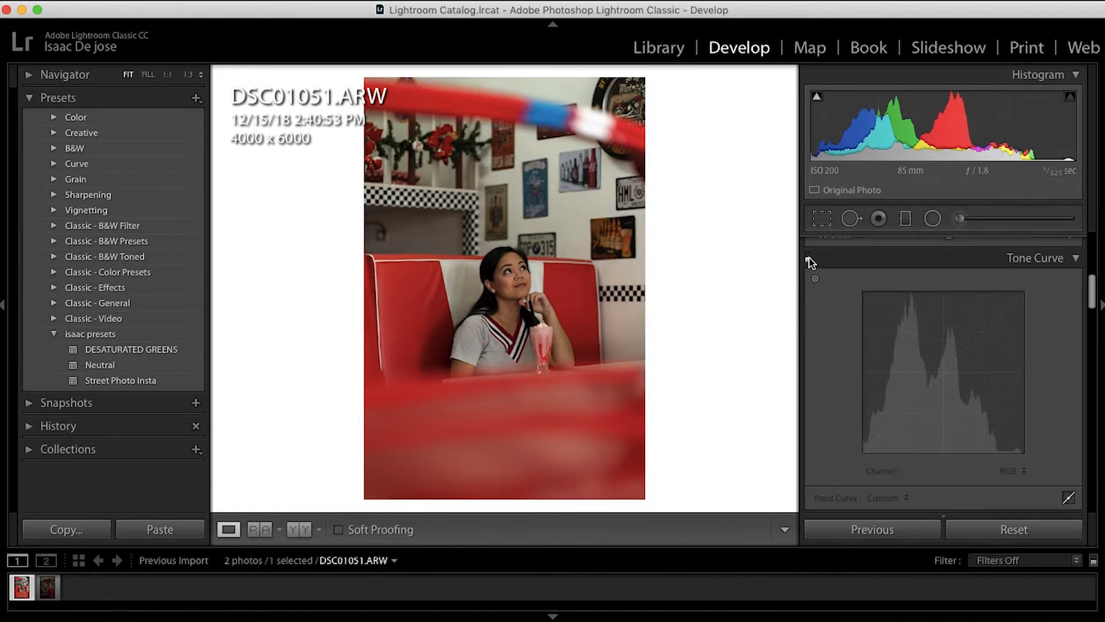
Re-enable the tone curve, then set the Red colour's saturation to +23 and luminance to +8 and compare the result
click(808, 257)
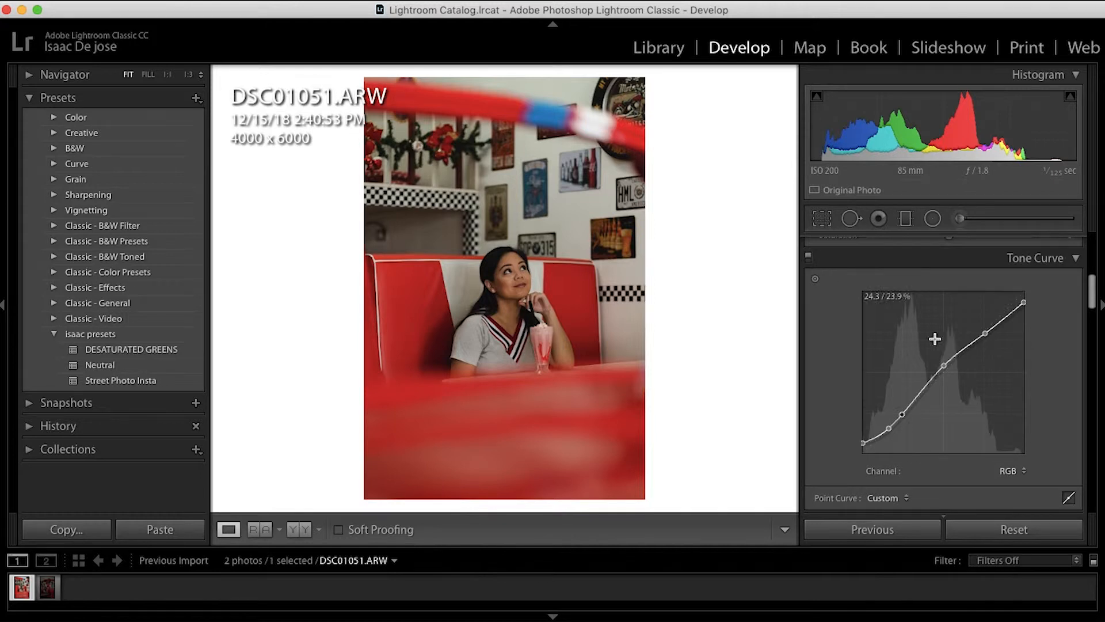
scroll(977, 369, down, 5)
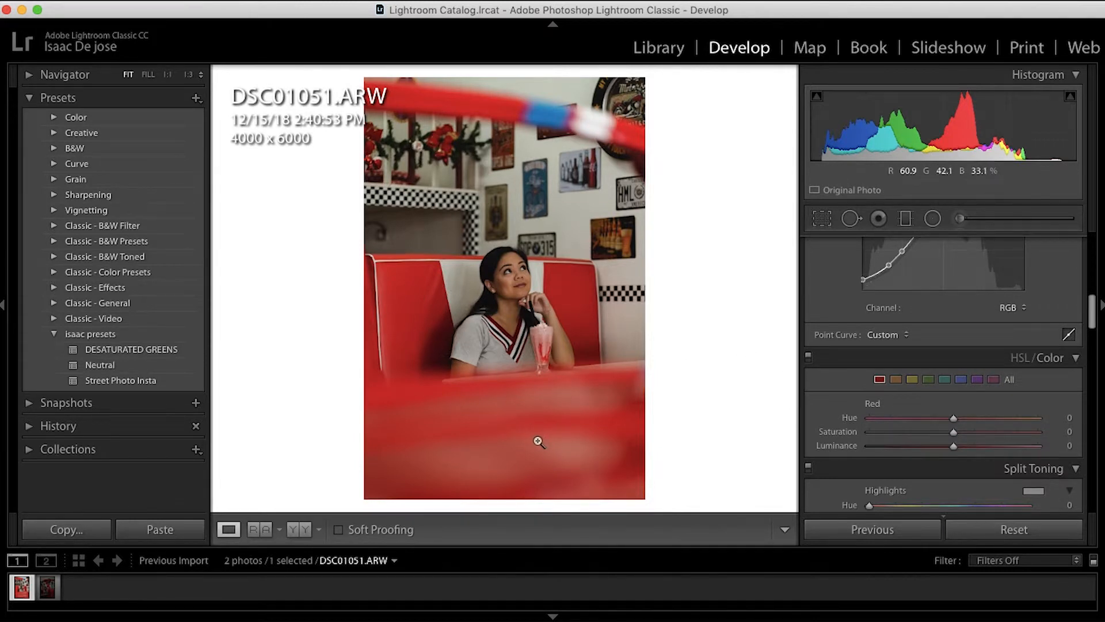
mouse_move(953, 432)
mouse_down()
mouse_move(986, 438)
mouse_move(953, 447)
mouse_move(962, 448)
mouse_up()
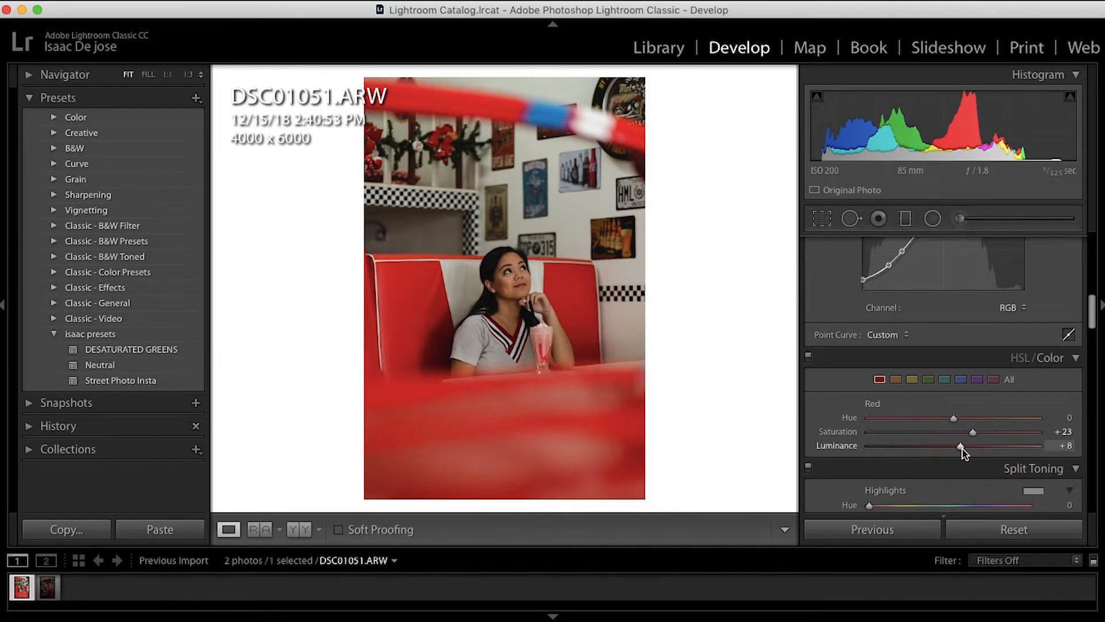
click(808, 358)
click(809, 358)
Set the Orange colour's saturation to +15 and its luminance to +8
click(901, 385)
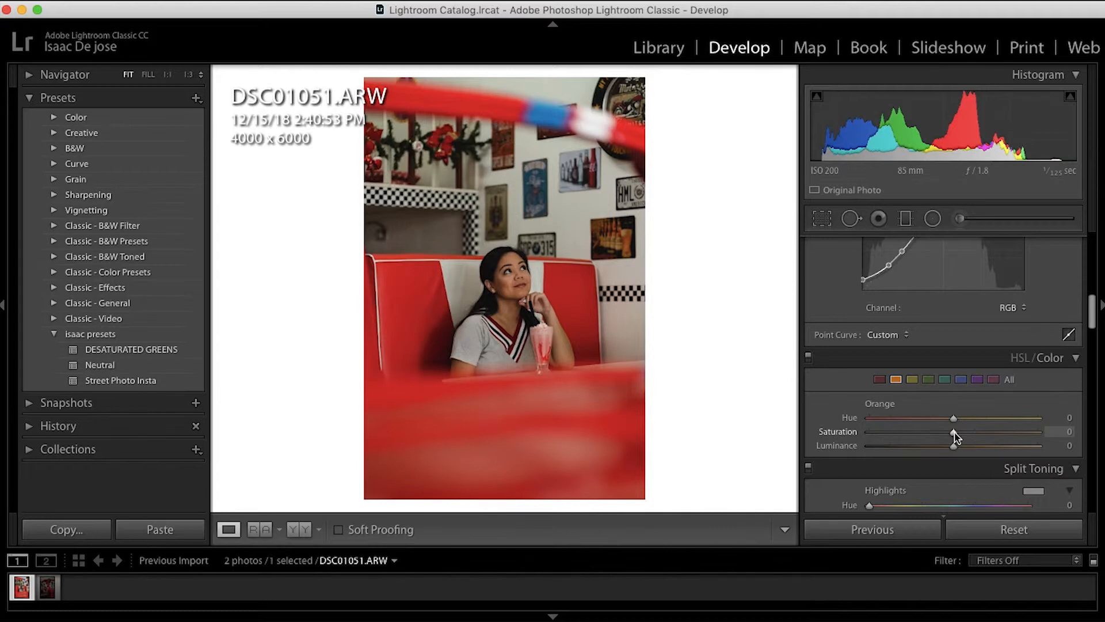
mouse_move(954, 436)
mouse_down()
mouse_move(839, 424)
mouse_move(1023, 460)
mouse_move(765, 447)
mouse_move(1051, 468)
mouse_move(942, 458)
mouse_move(958, 459)
mouse_move(957, 438)
mouse_up()
drag(954, 438, 963, 437)
drag(963, 437, 967, 438)
drag(955, 447, 961, 448)
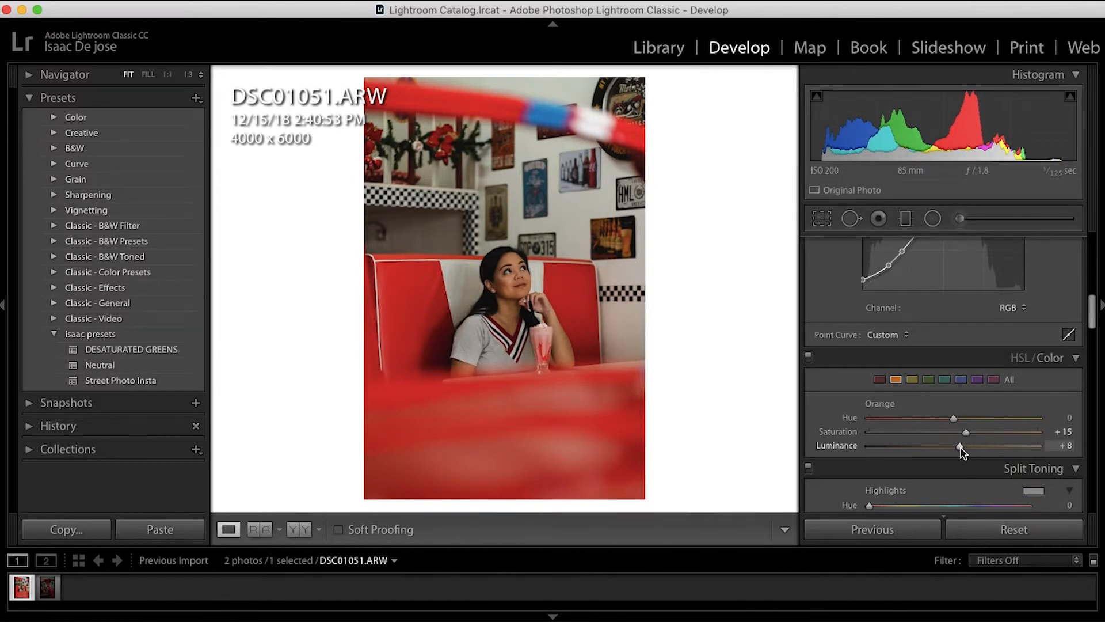
Reduce the Yellow colour's saturation to -65 and raise its luminance to +15
click(912, 380)
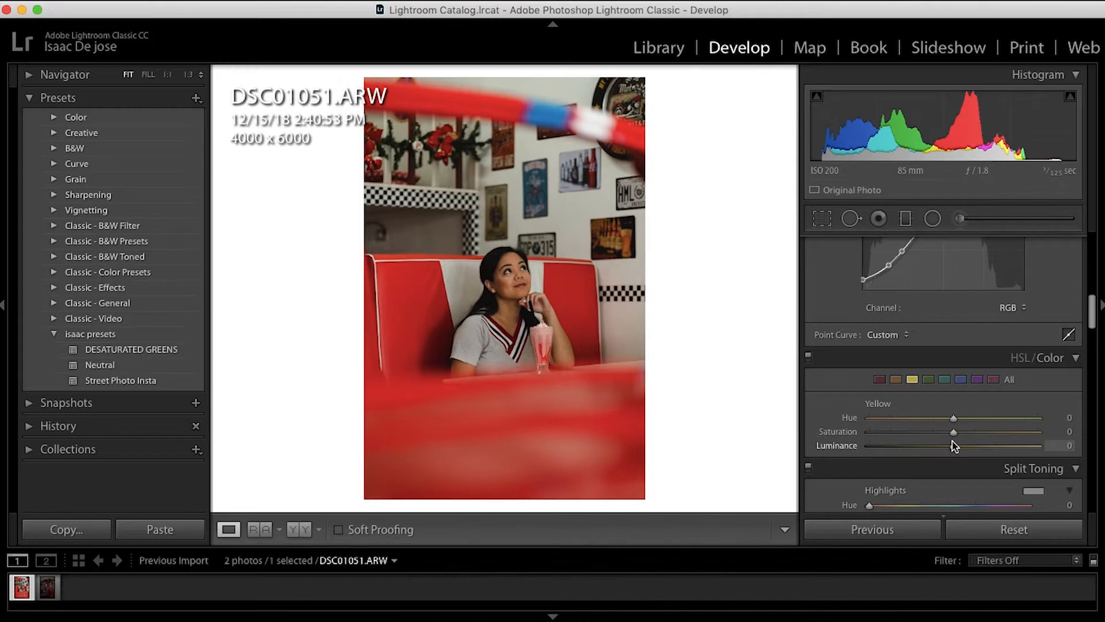
drag(954, 447, 900, 435)
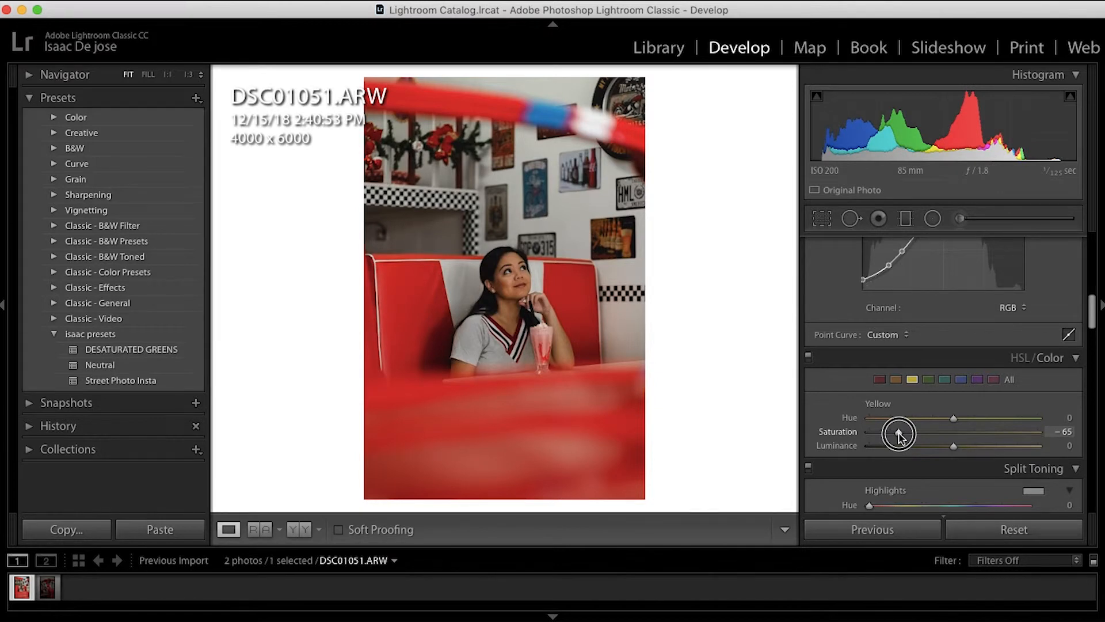
drag(901, 437, 899, 436)
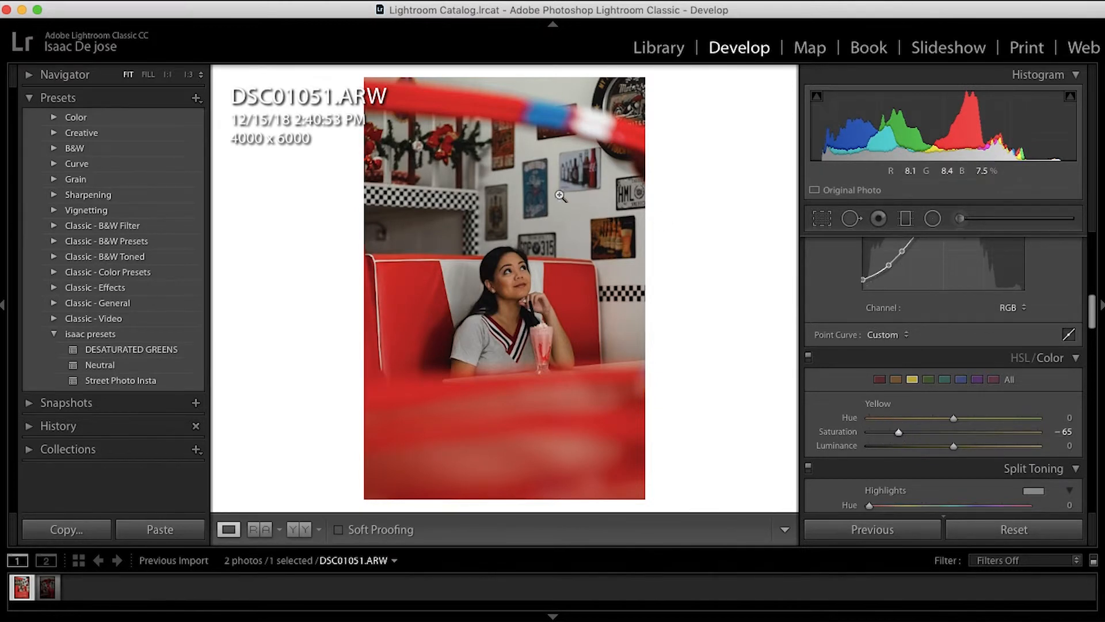
drag(956, 446, 980, 449)
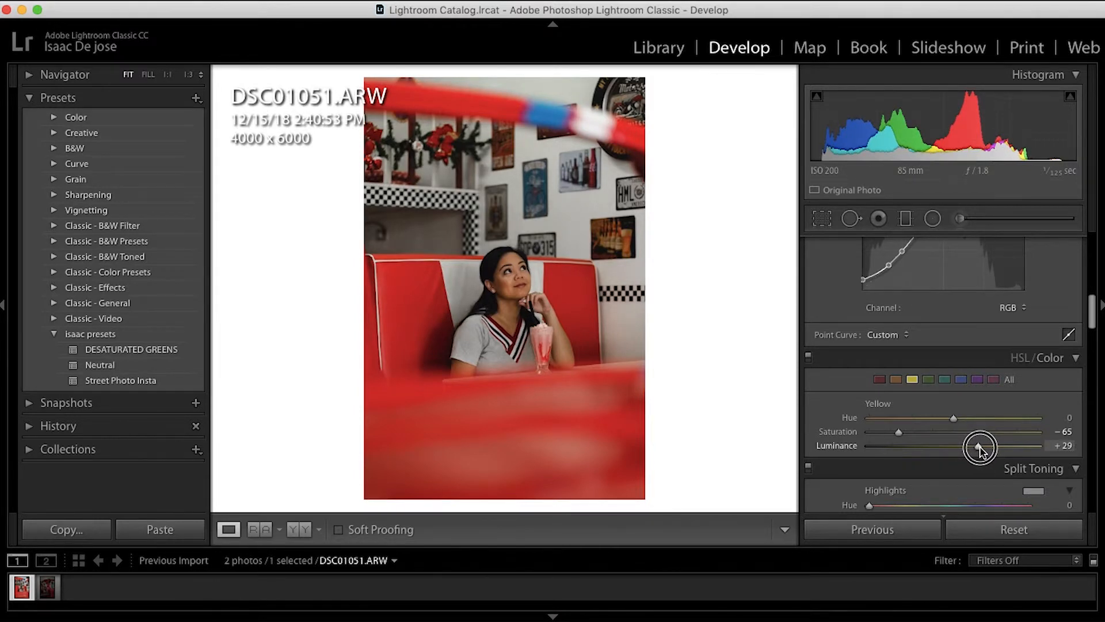
mouse_move(980, 451)
mouse_down()
mouse_move(941, 454)
mouse_move(971, 459)
mouse_up()
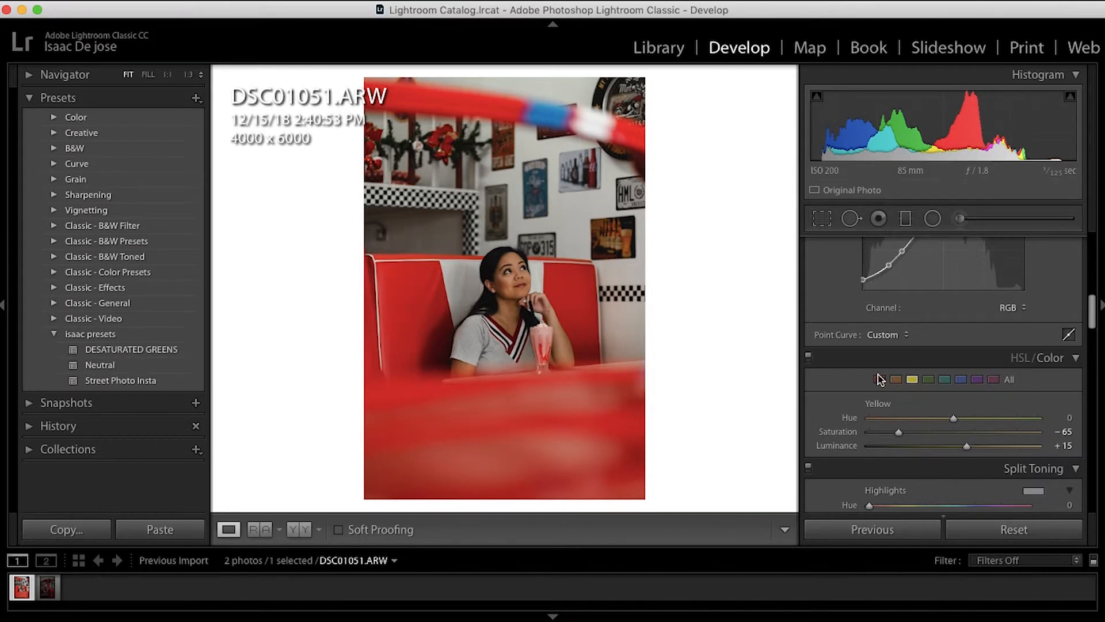
Toggle the HSL/Color adjustments to compare the photo with and without them
click(809, 357)
click(808, 357)
click(808, 357)
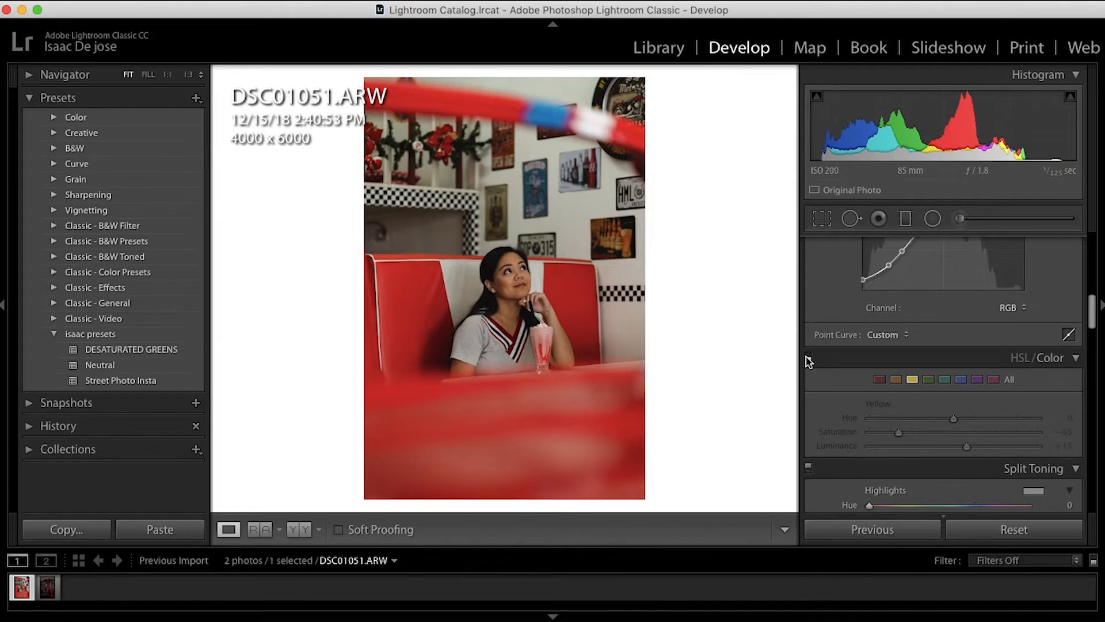
click(808, 357)
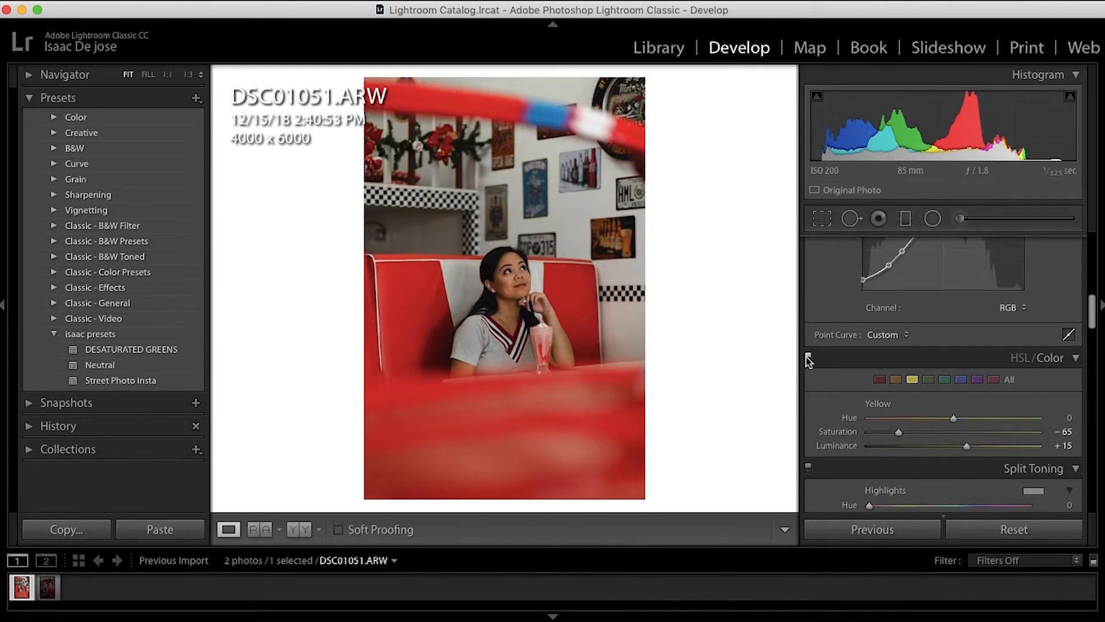
click(809, 357)
click(809, 357)
Split-tone the photo with highlights at hue 50 and saturation 17, and shadows at saturation 5
scroll(904, 403, down, 5)
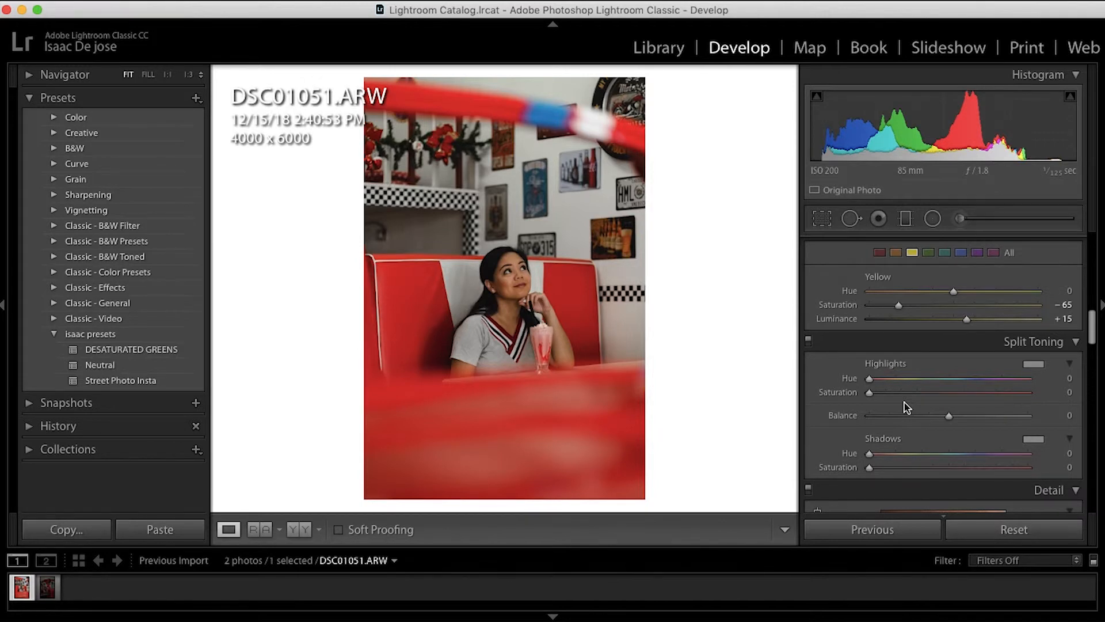
click(868, 379)
drag(870, 392, 911, 396)
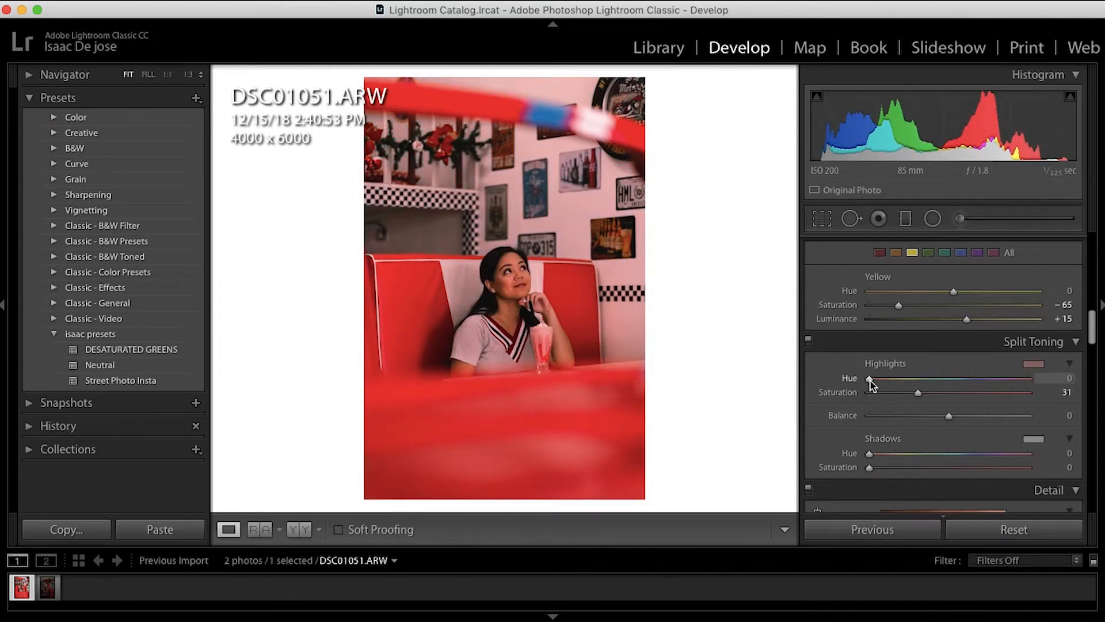
drag(871, 381, 896, 399)
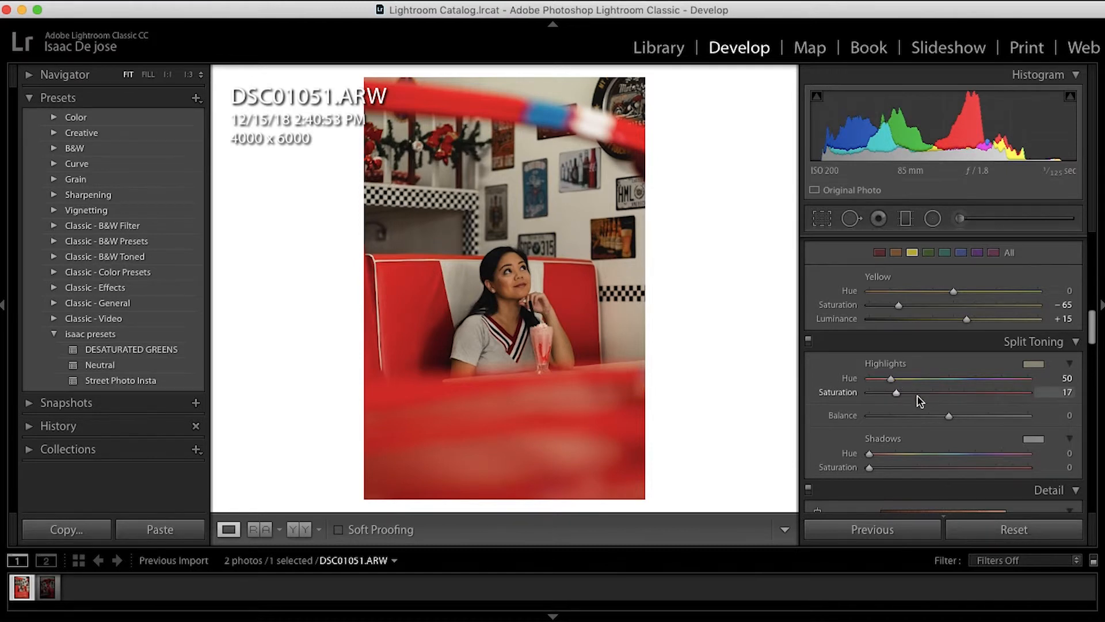
scroll(934, 413, down, 3)
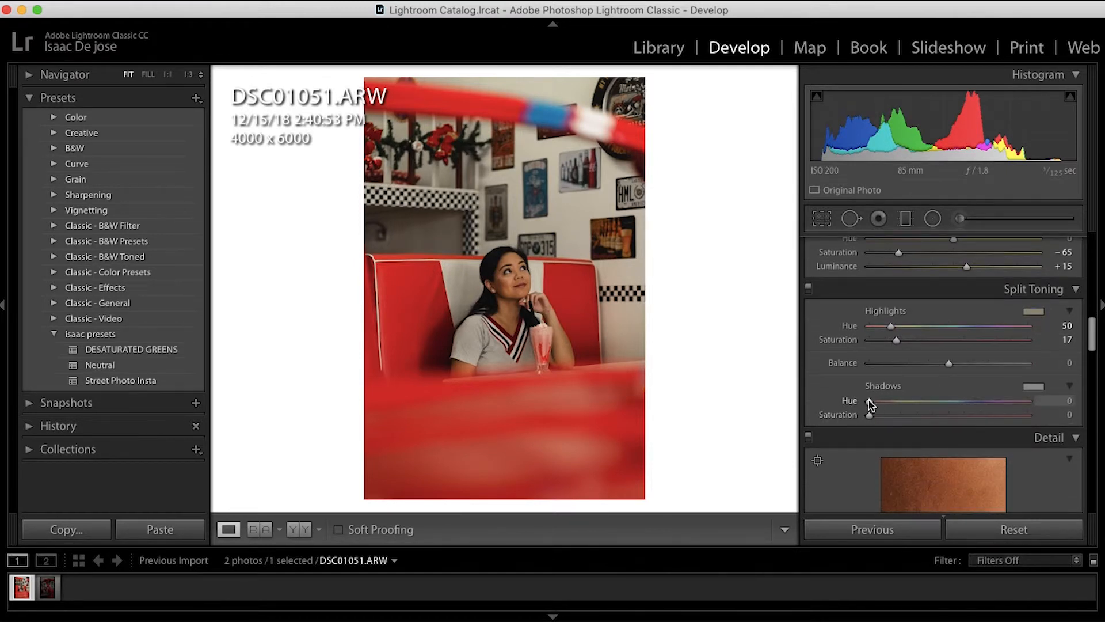
mouse_move(869, 402)
mouse_down()
mouse_move(881, 402)
mouse_move(857, 402)
mouse_move(879, 418)
mouse_up()
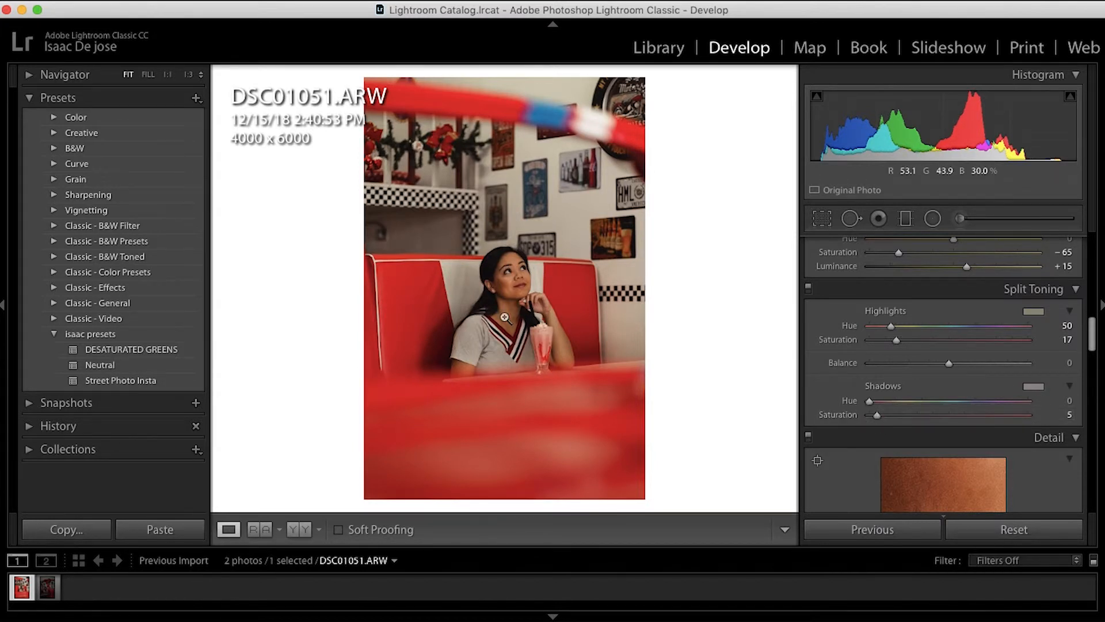
Sharpen the photo with masking 15 and amount 69, previewing the mask while setting it
scroll(918, 374, down, 5)
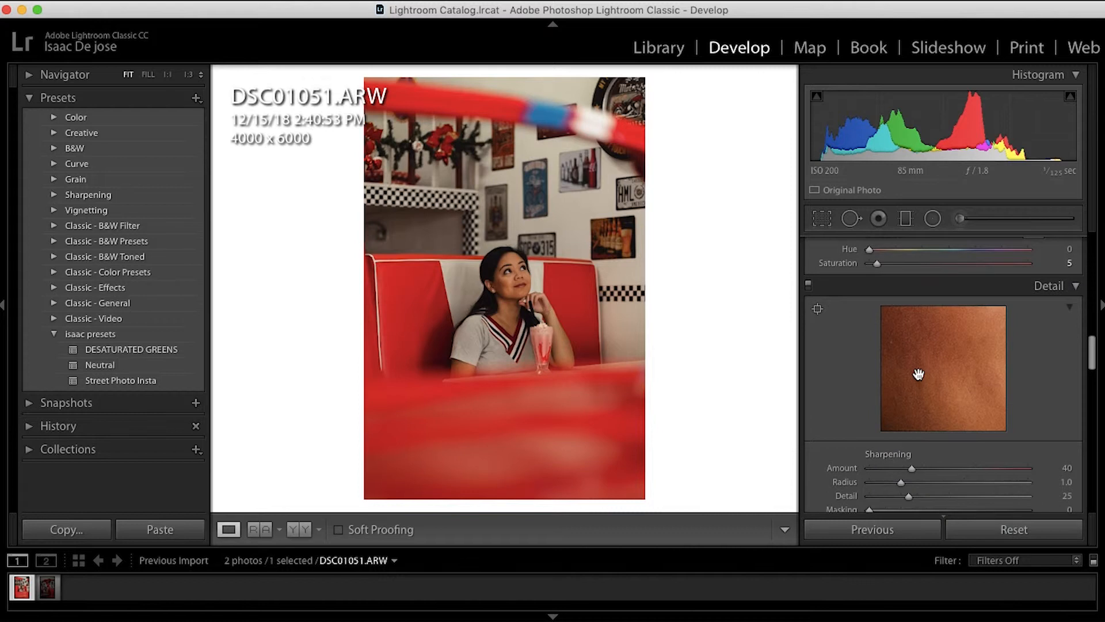
scroll(918, 375, down, 2)
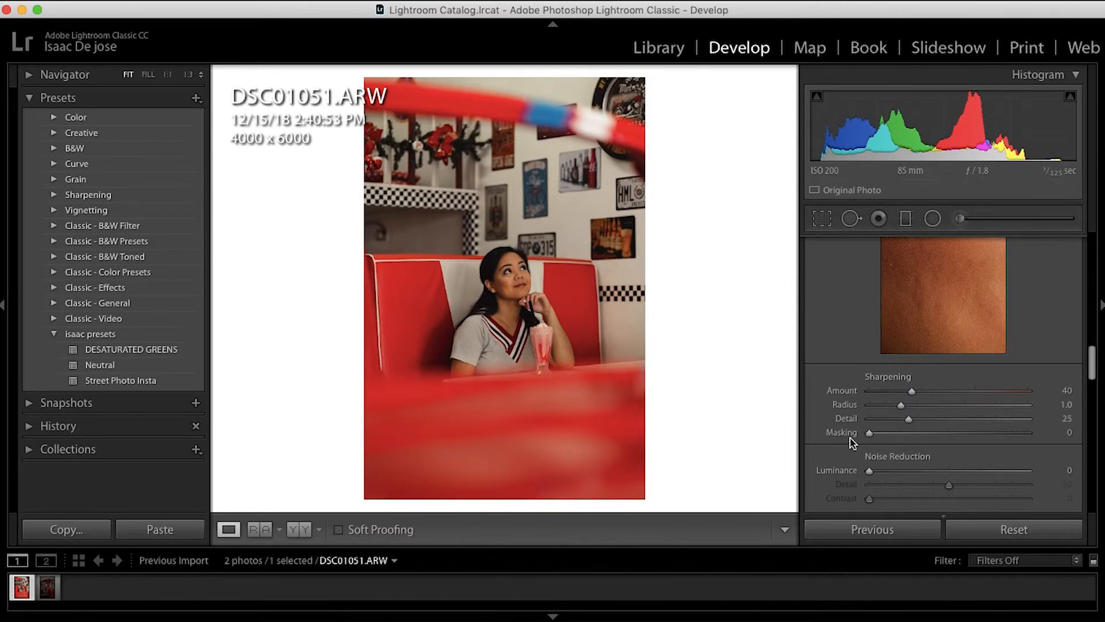
key(alt)
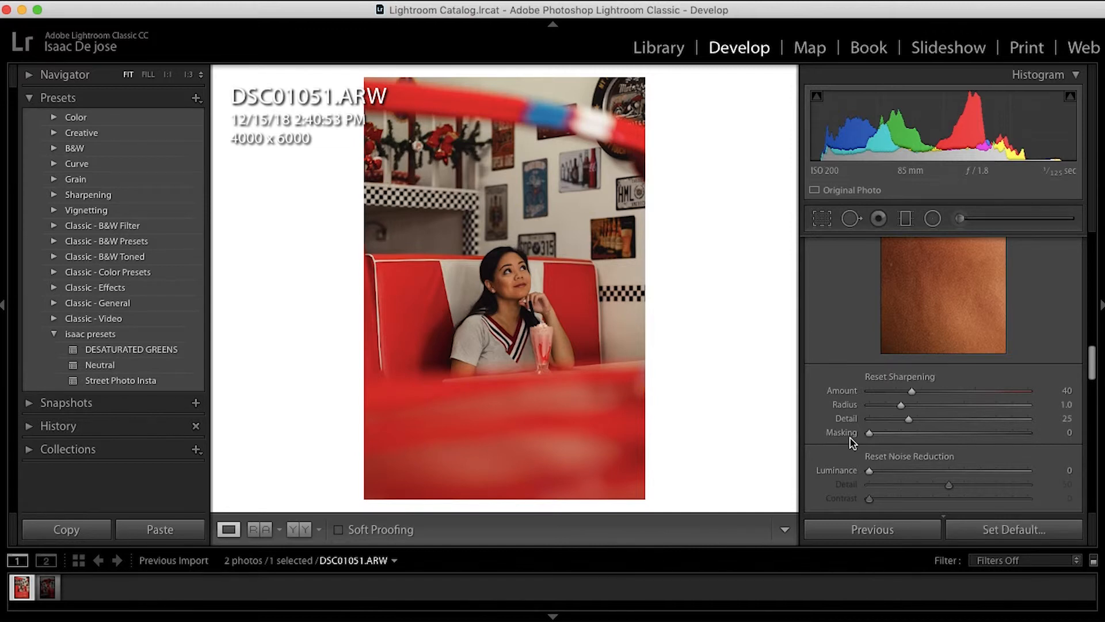
drag(869, 436, 893, 455)
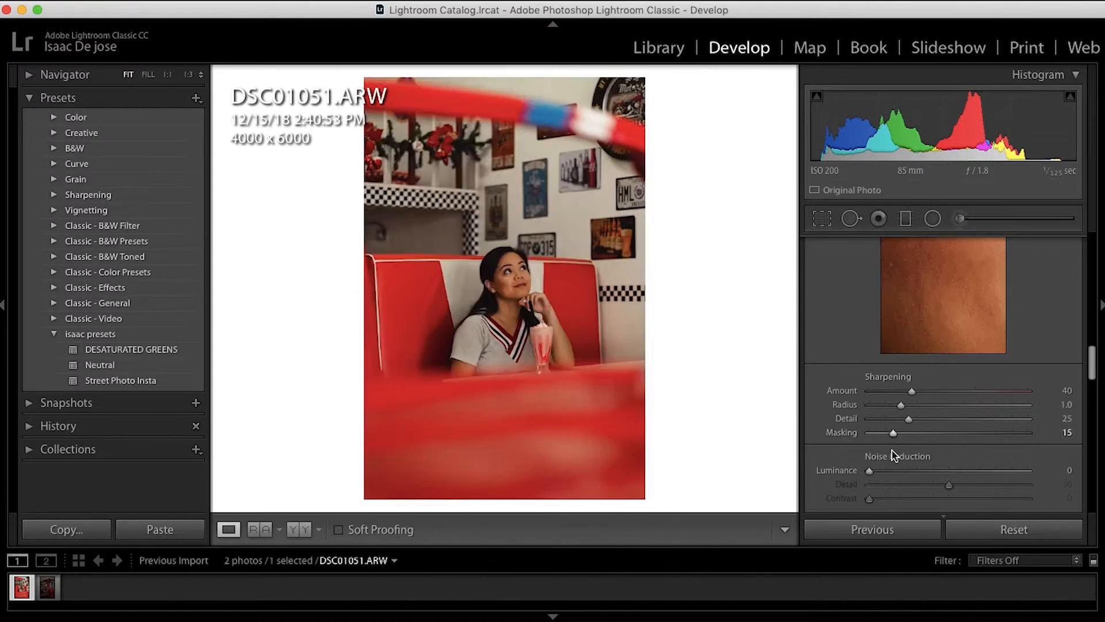
drag(912, 394, 941, 394)
Set luminance noise reduction to 10 and inspect the wall behind the woman up close for noise
scroll(940, 394, down, 2)
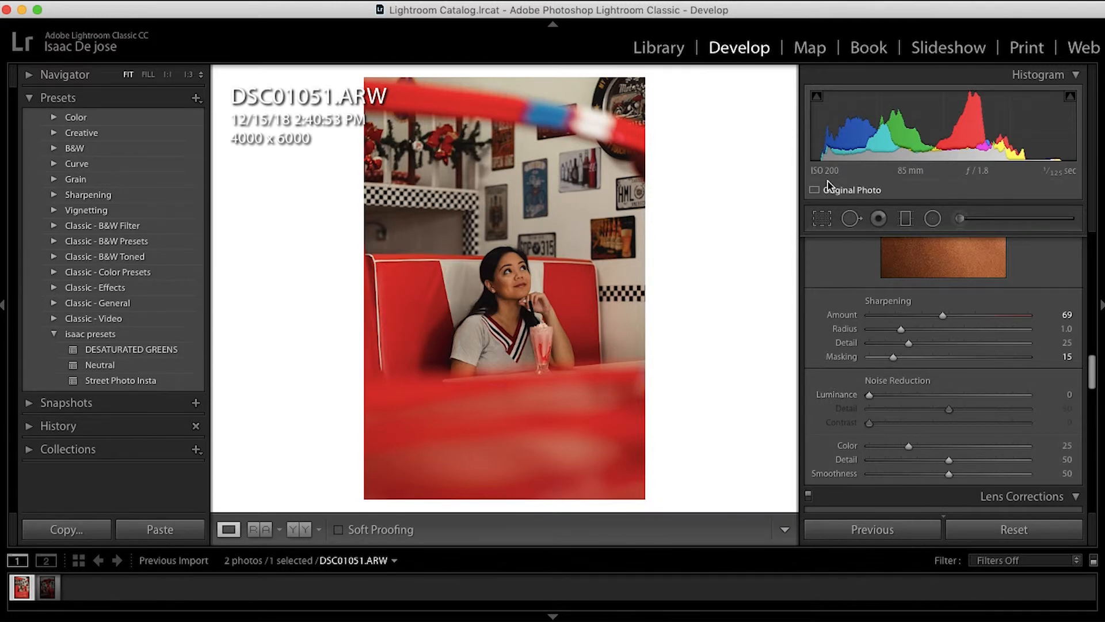
click(521, 223)
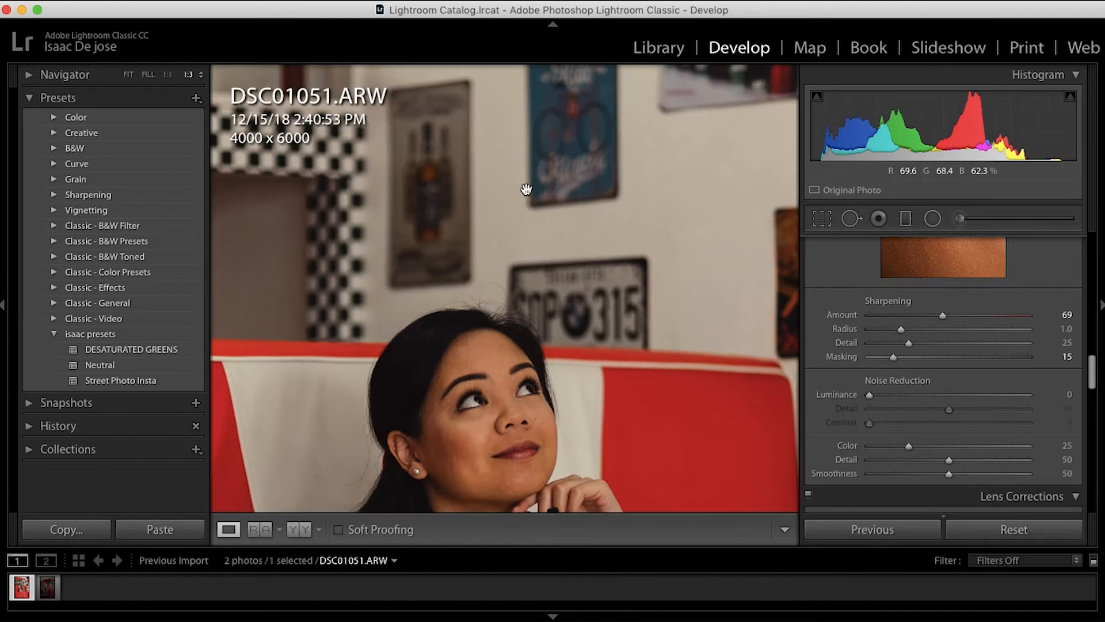
drag(546, 228, 547, 266)
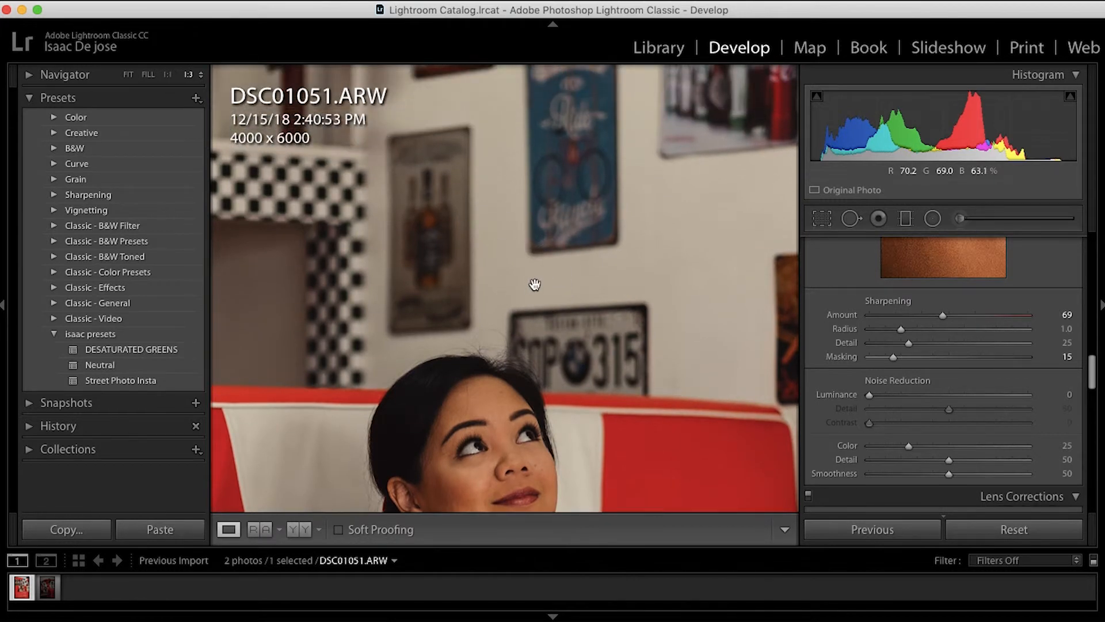
click(533, 284)
drag(869, 395, 887, 403)
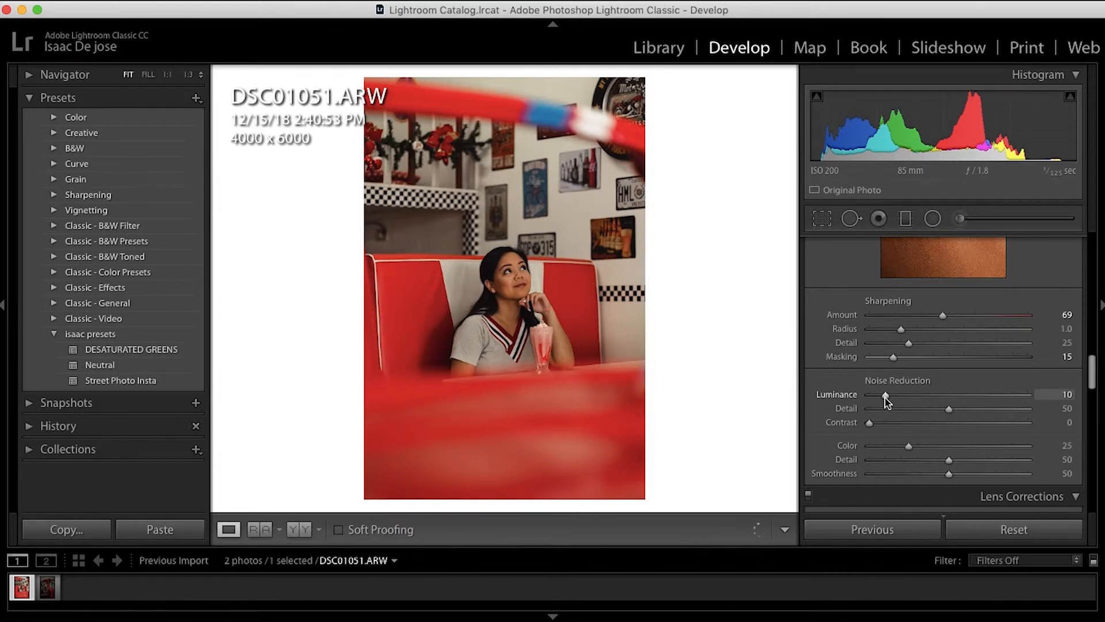
click(535, 215)
key(super+equal)
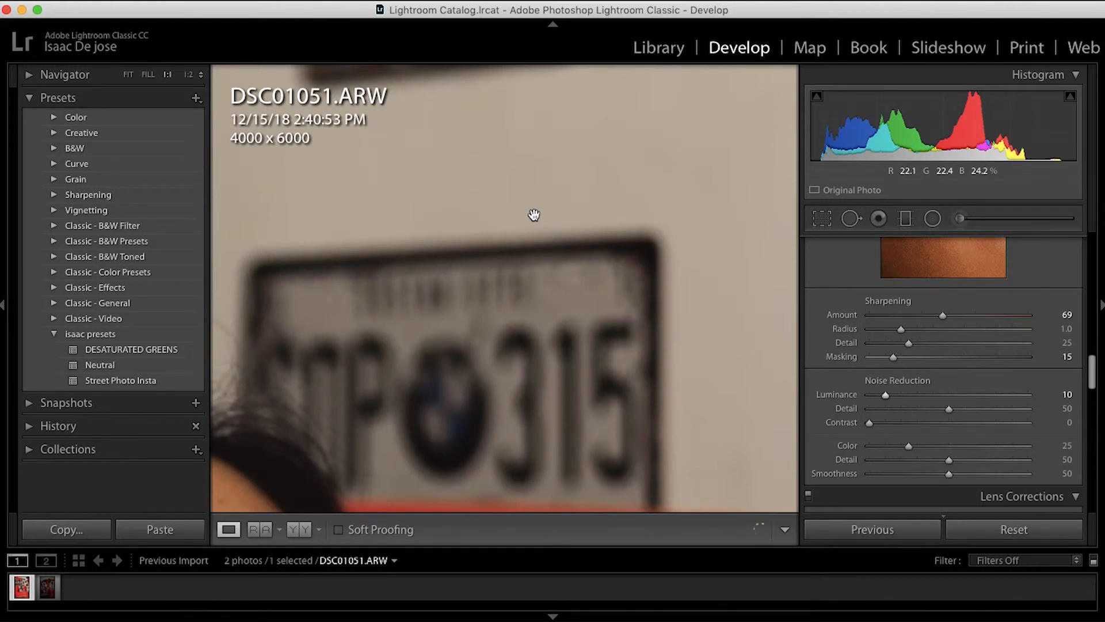
drag(502, 317, 502, 411)
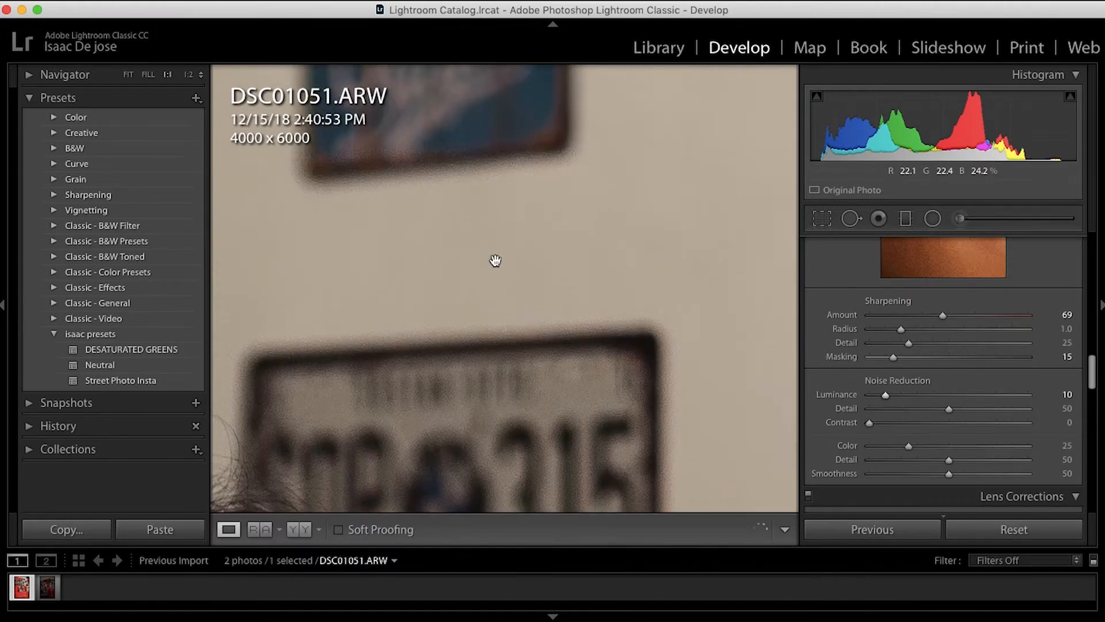
click(495, 260)
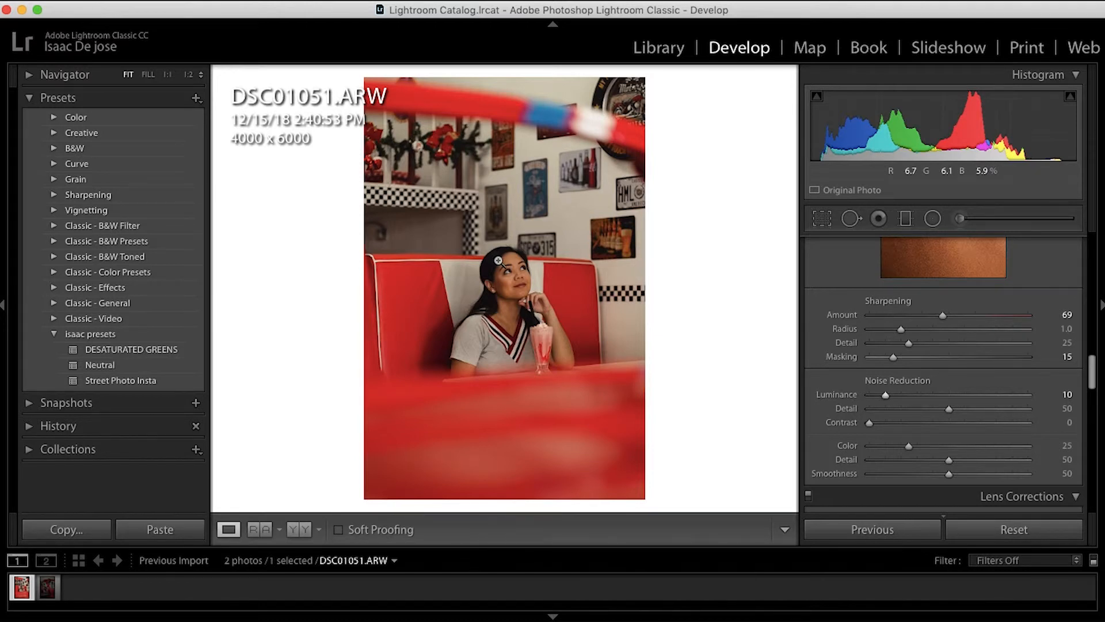
Set the Blue Primary hue to -12 in the camera calibration
scroll(911, 443, down, 5)
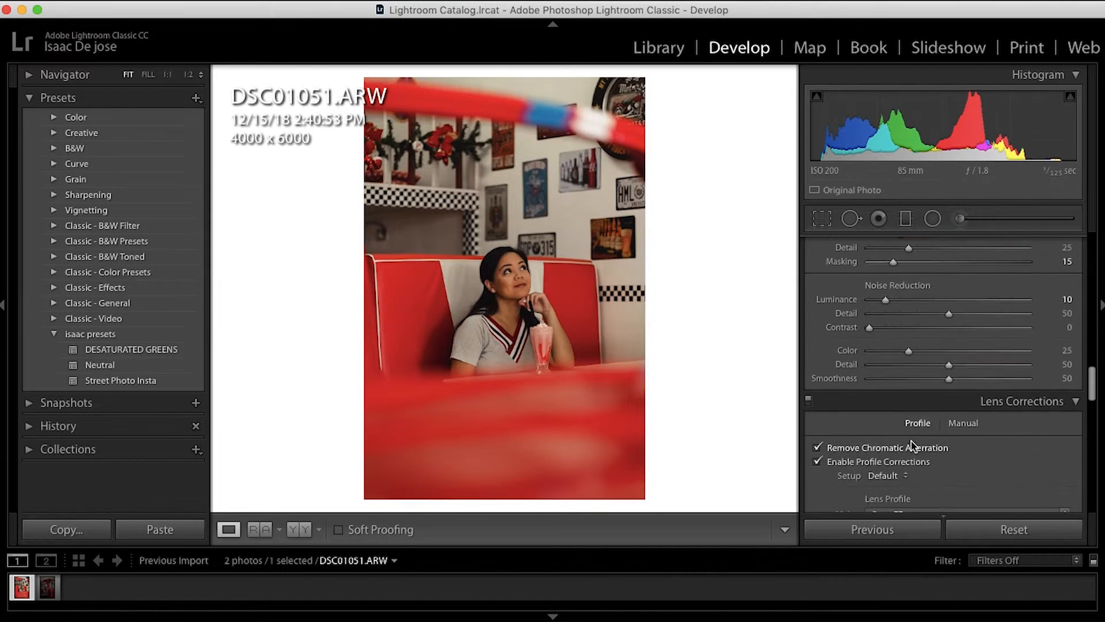
scroll(911, 441, down, 3)
scroll(911, 441, up, 5)
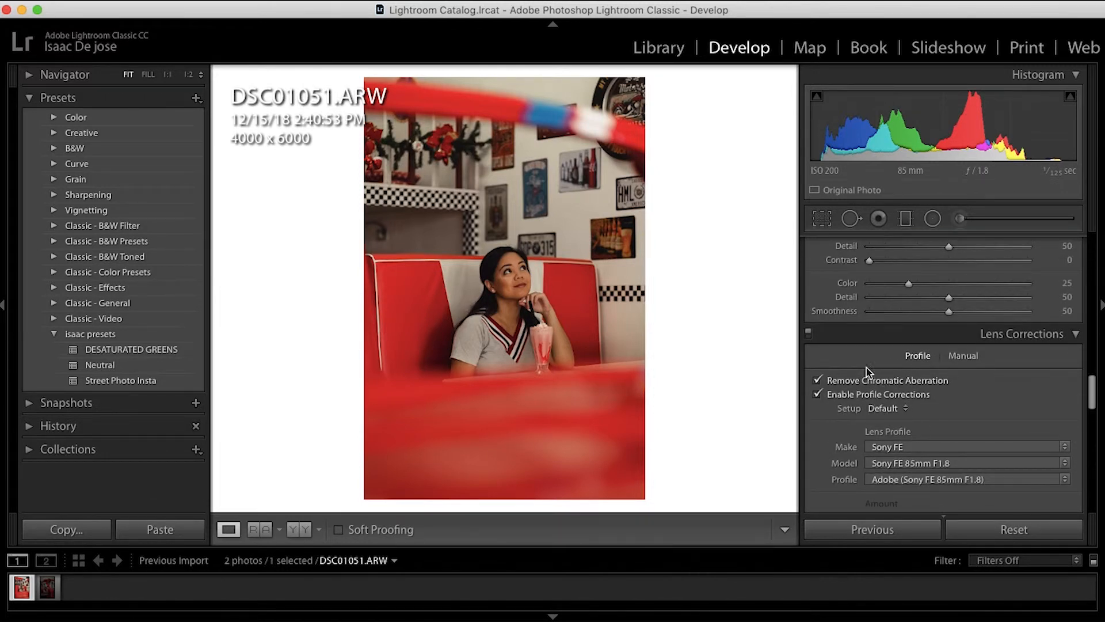
scroll(886, 366, up, 3)
scroll(860, 375, down, 10)
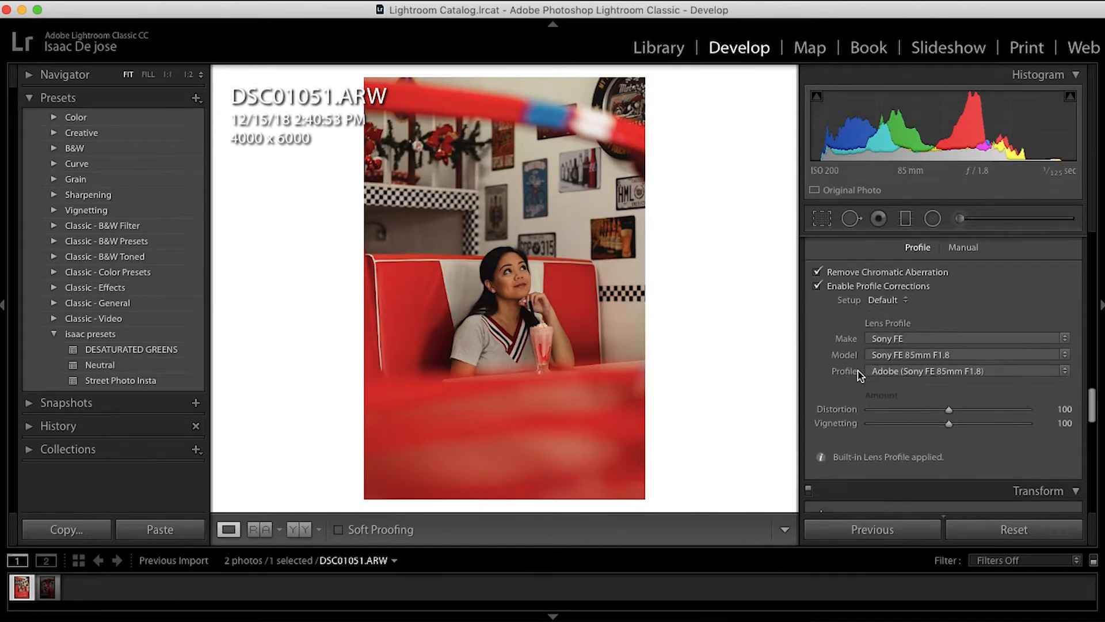
scroll(858, 373, down, 3)
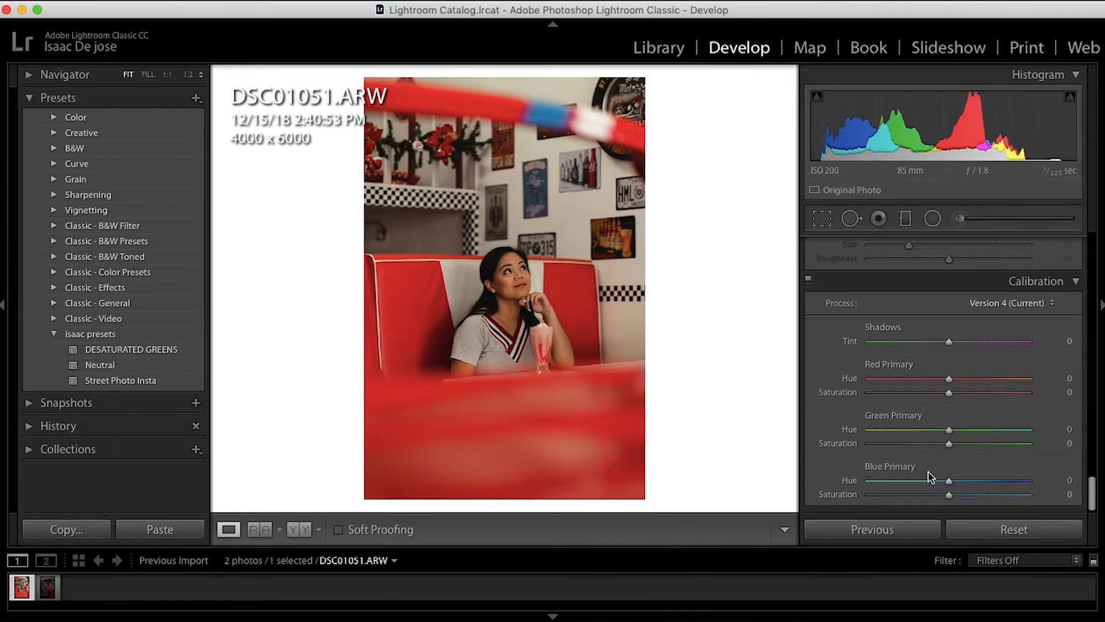
mouse_move(949, 481)
mouse_down()
mouse_move(915, 482)
mouse_move(1004, 488)
mouse_move(942, 497)
mouse_up()
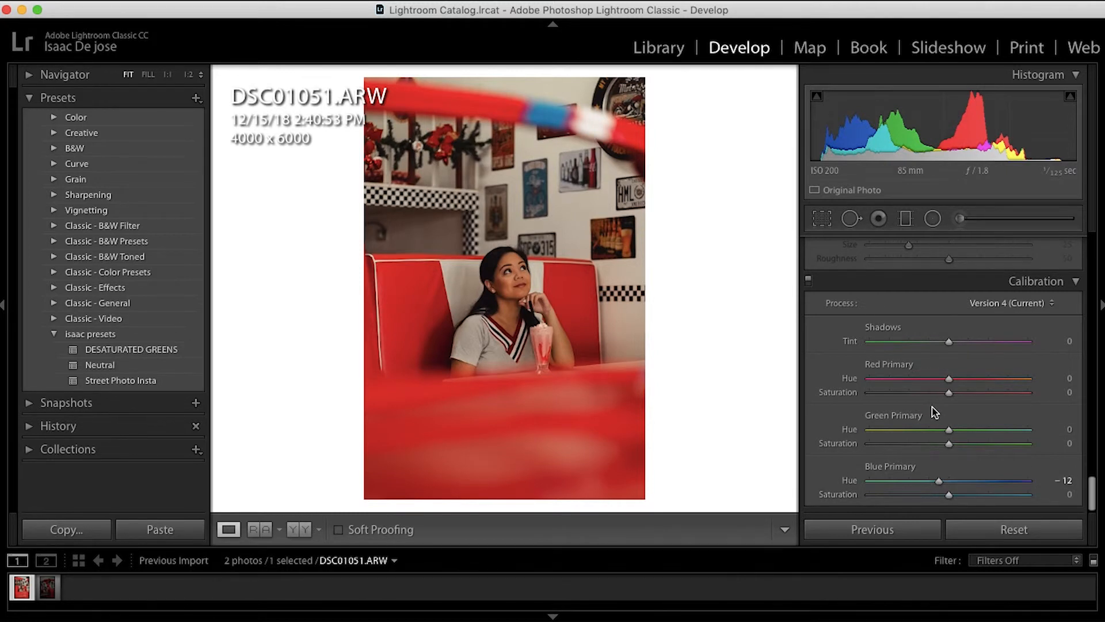
Review the photo's basic tone and presence settings
scroll(934, 412, up, 15)
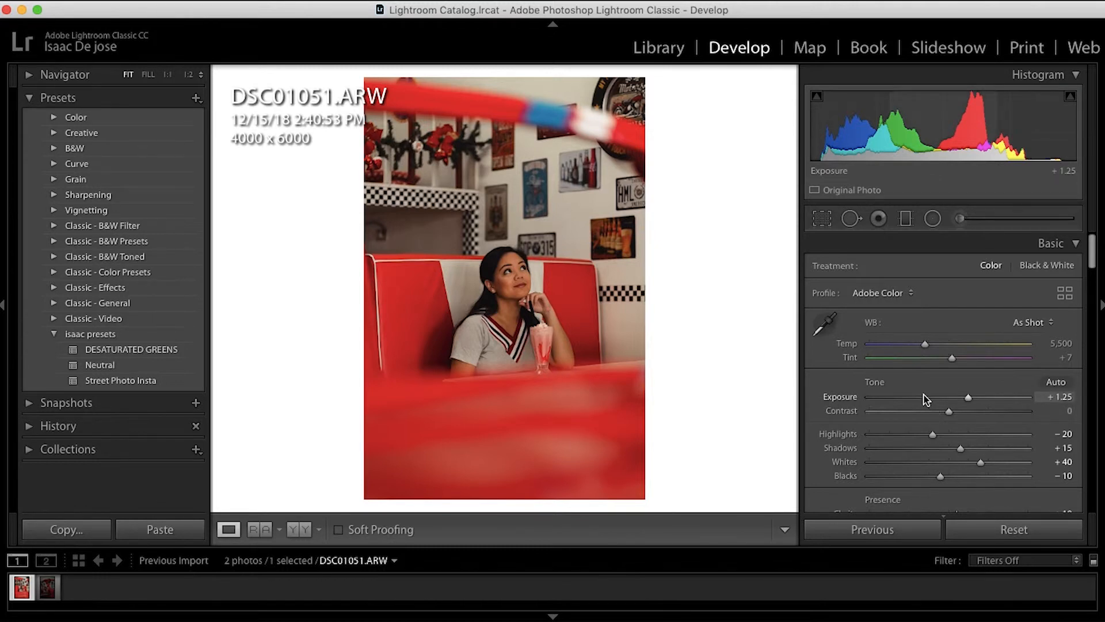
scroll(925, 399, down, 2)
scroll(926, 399, down, 2)
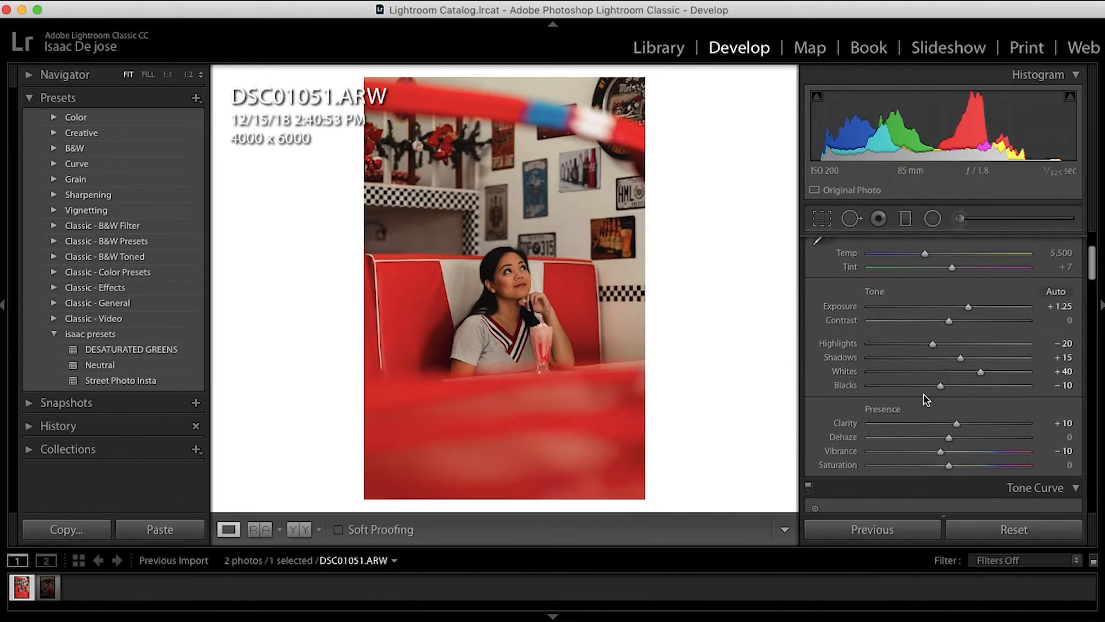
Draw a radial filter ellipse around the woman's head and upper body and check its coverage with the mask overlay
click(933, 219)
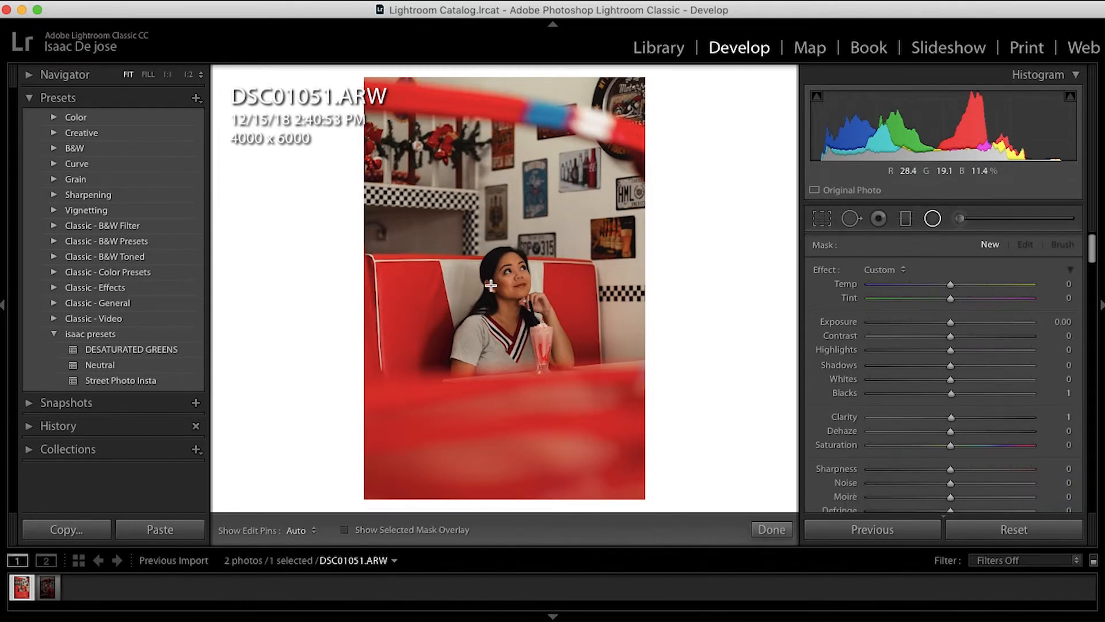
click(933, 220)
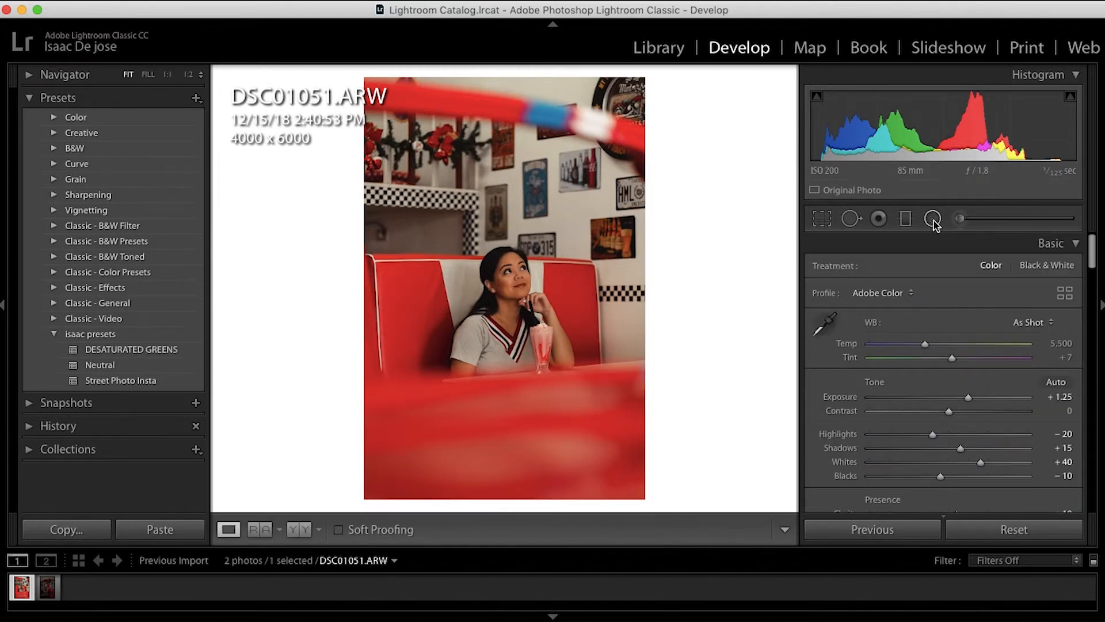
click(933, 219)
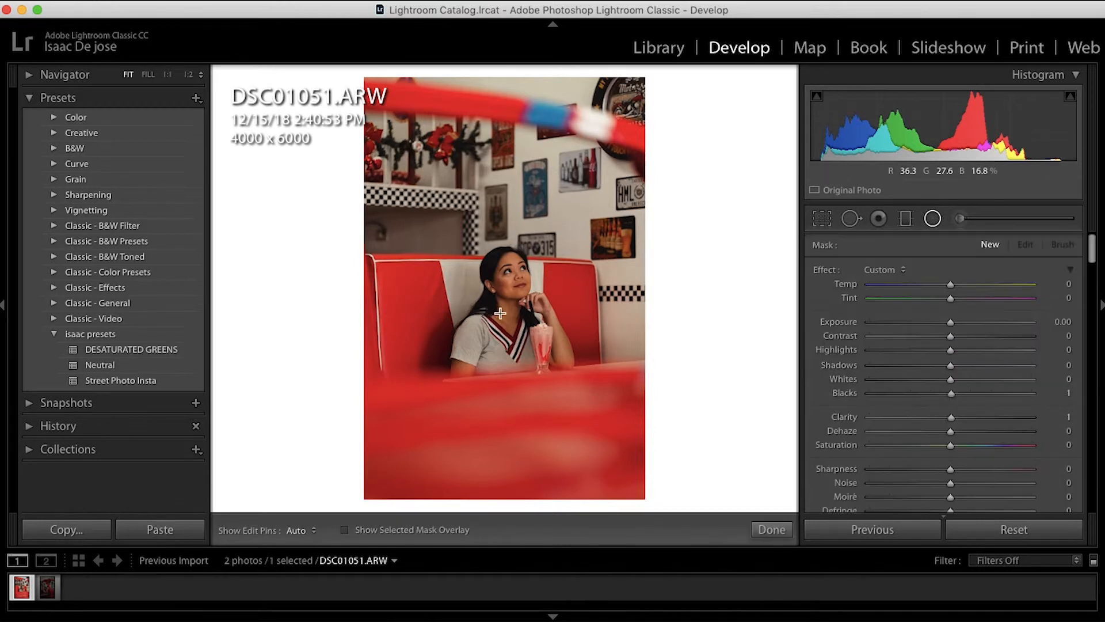
drag(458, 247, 443, 240)
drag(515, 327, 510, 320)
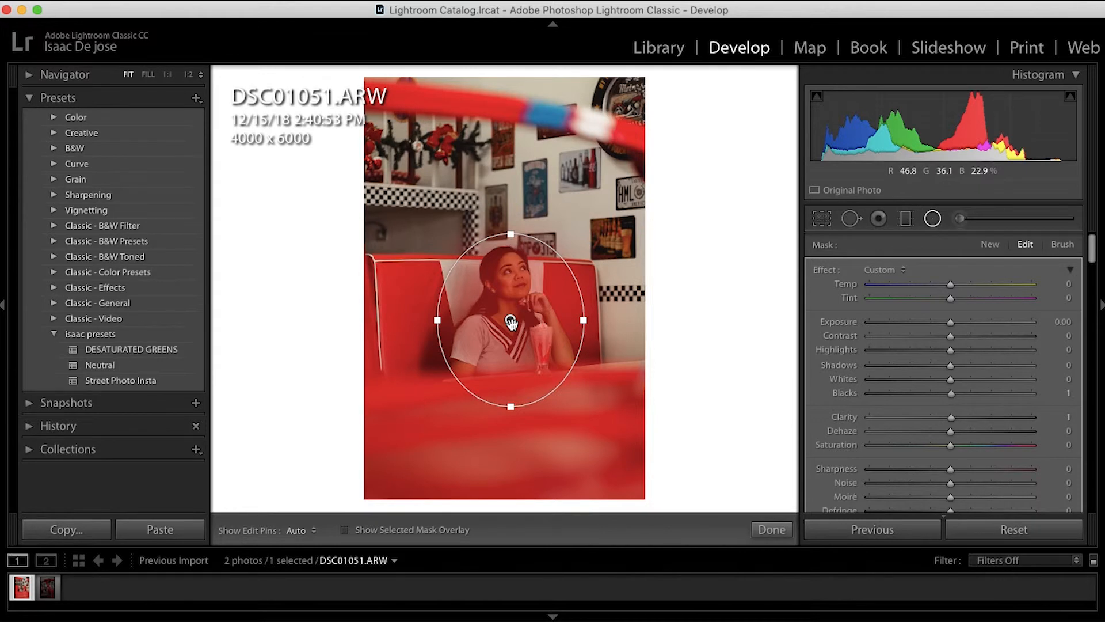
click(345, 530)
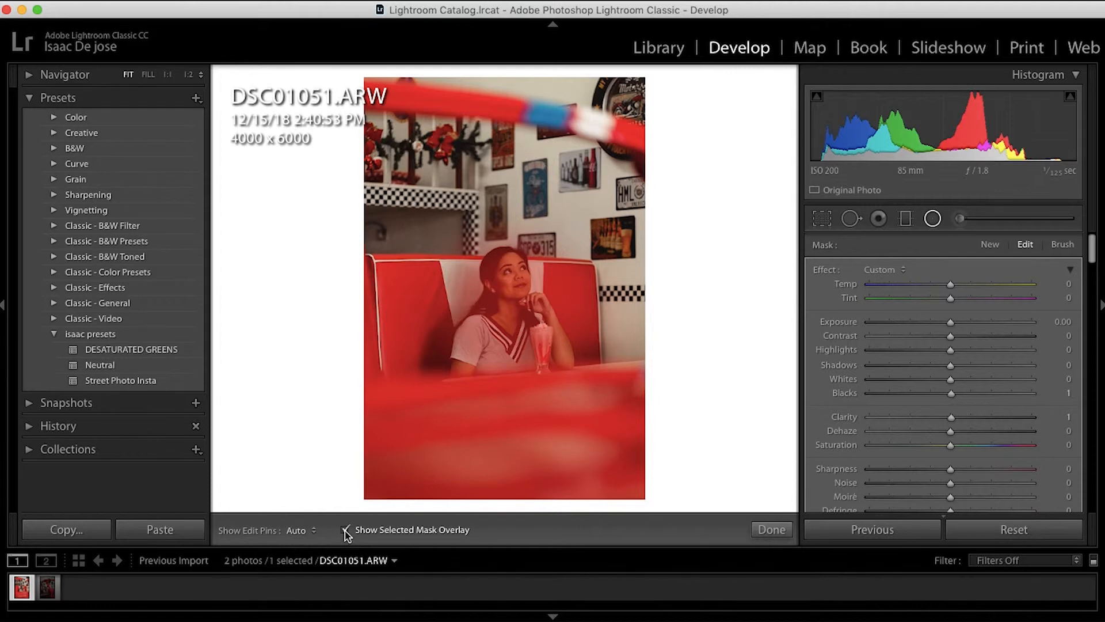
click(345, 530)
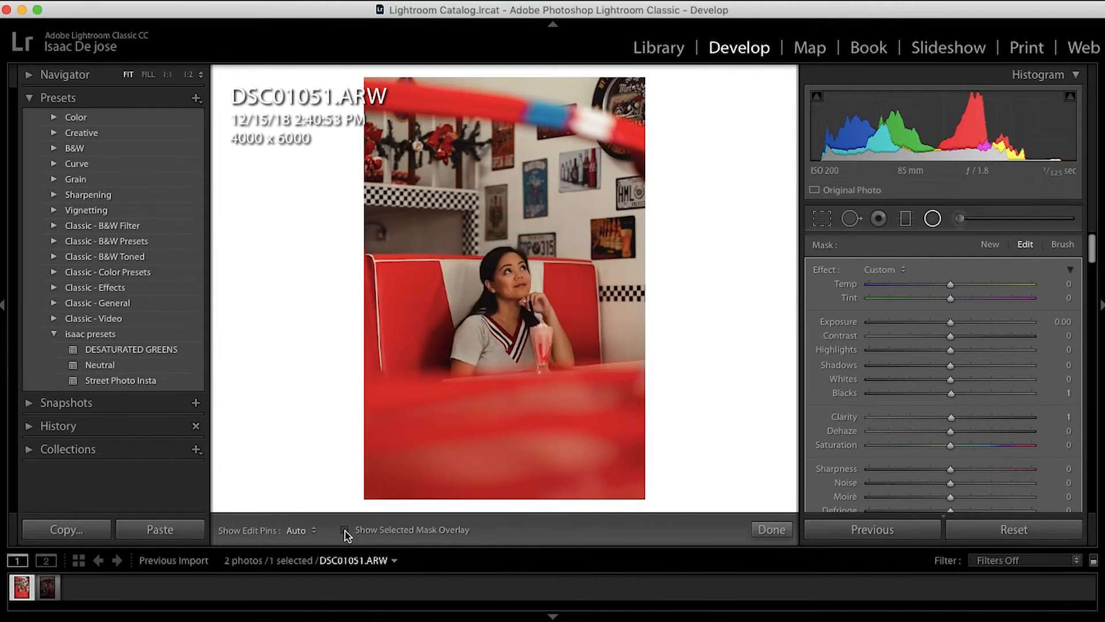
Turn off Invert so the radial filter affects the area around the woman, and set its exposure to -0.45
scroll(950, 346, down, 5)
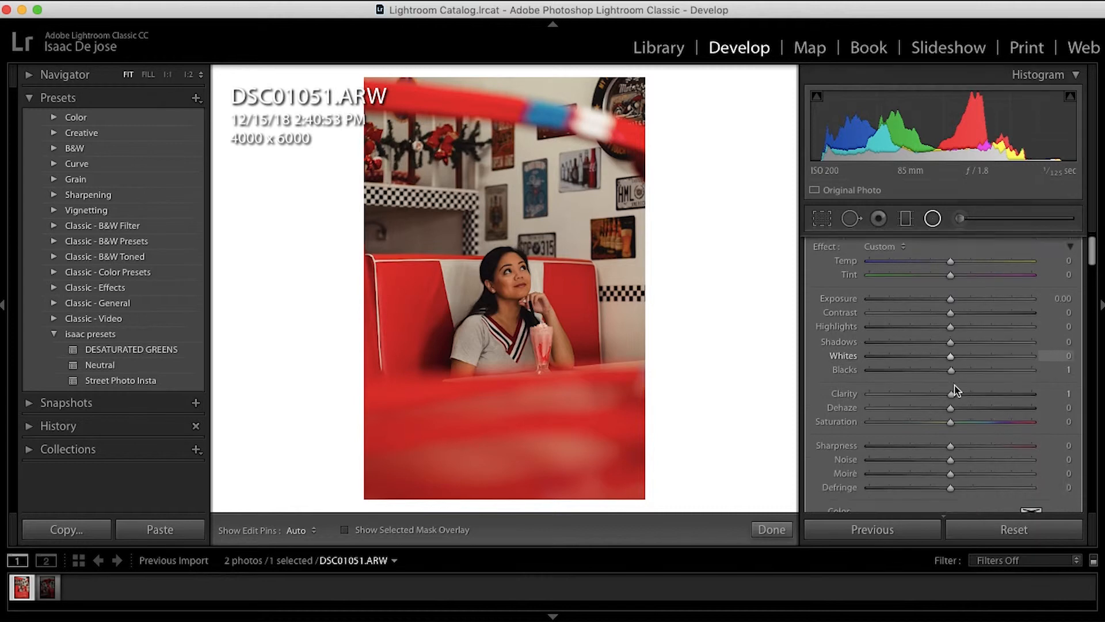
click(854, 440)
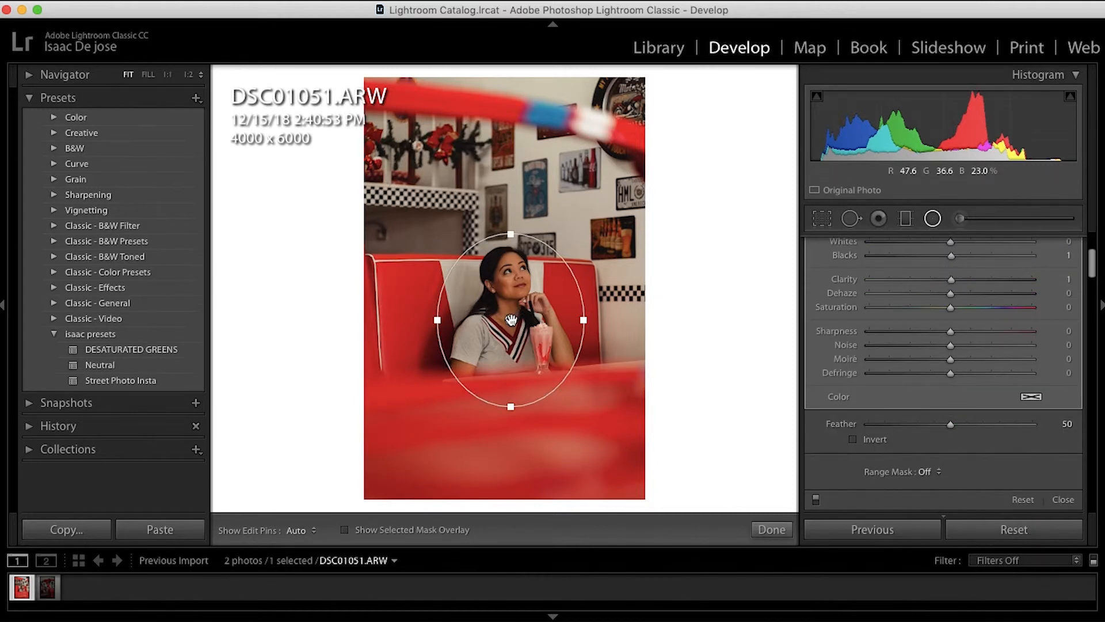
mouse_move(511, 320)
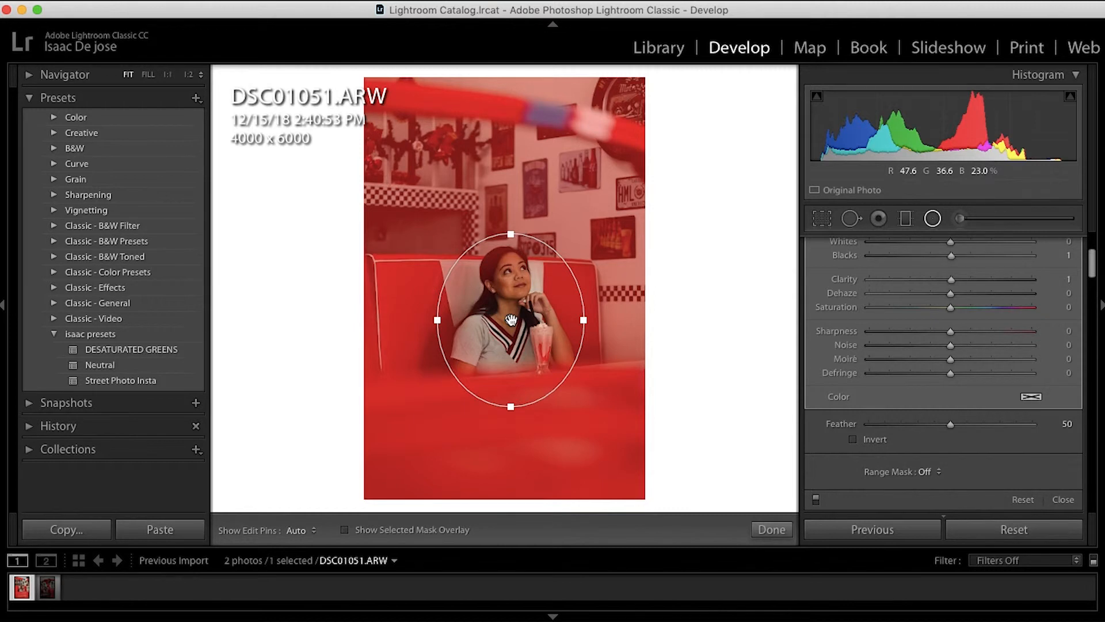
scroll(952, 296, up, 3)
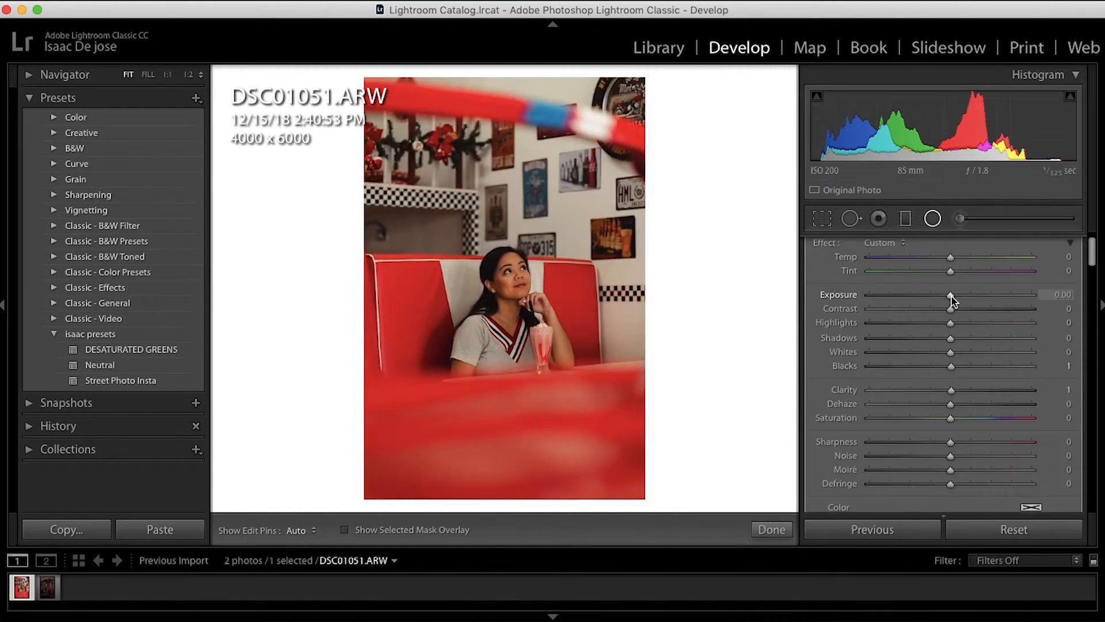
drag(951, 296, 942, 297)
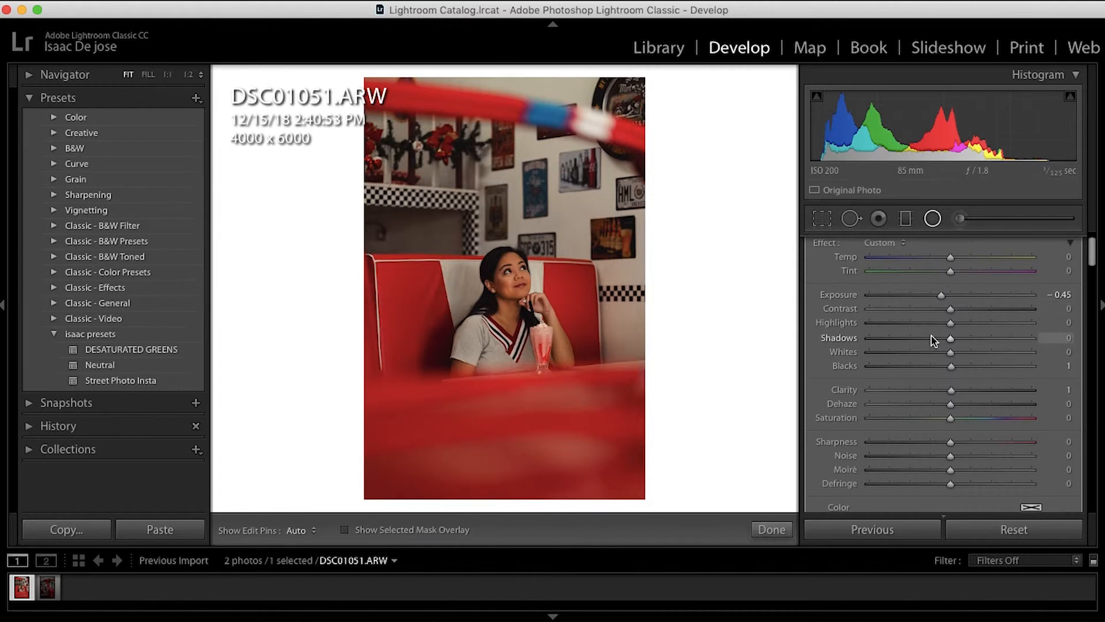
double_click(514, 268)
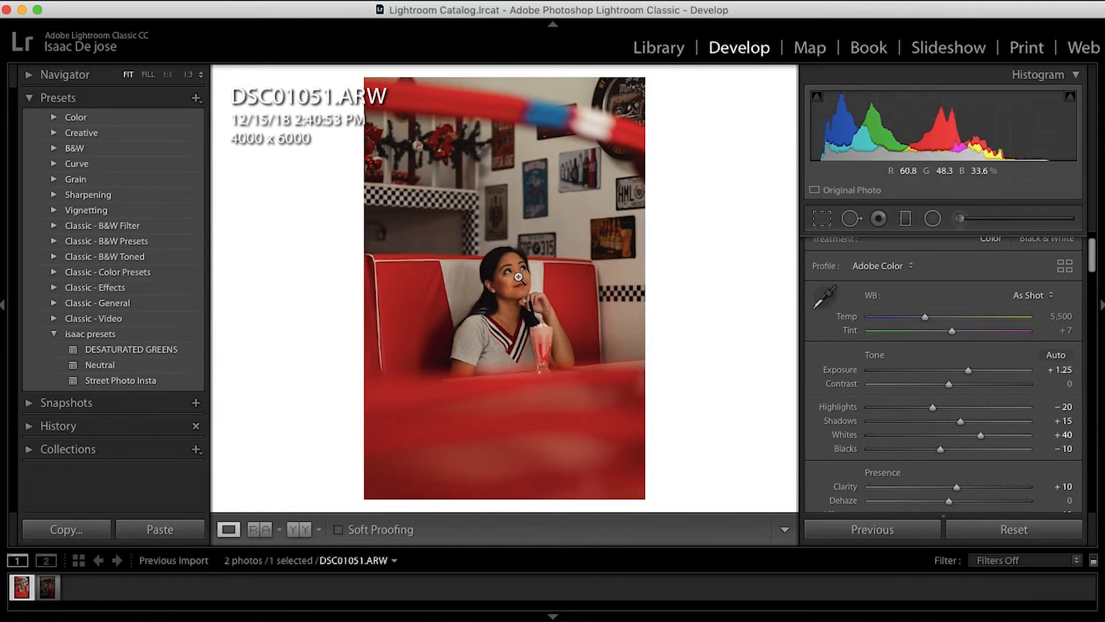
Place a small tilted radial filter over the woman's eye nearer her ear and set its exposure to 0.43
click(519, 275)
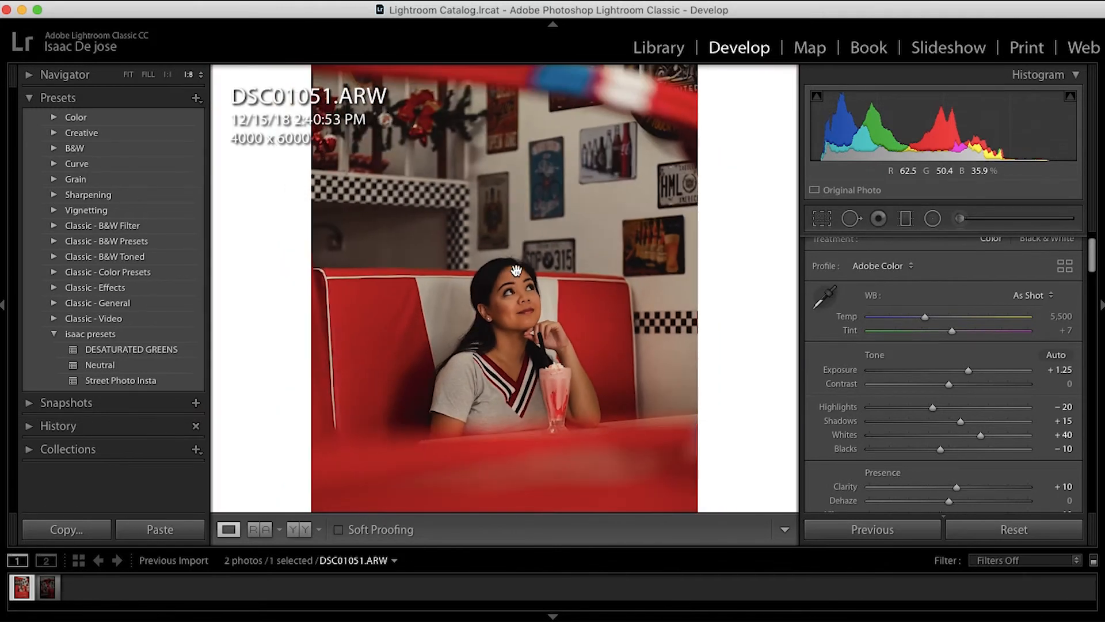
key(super+equal)
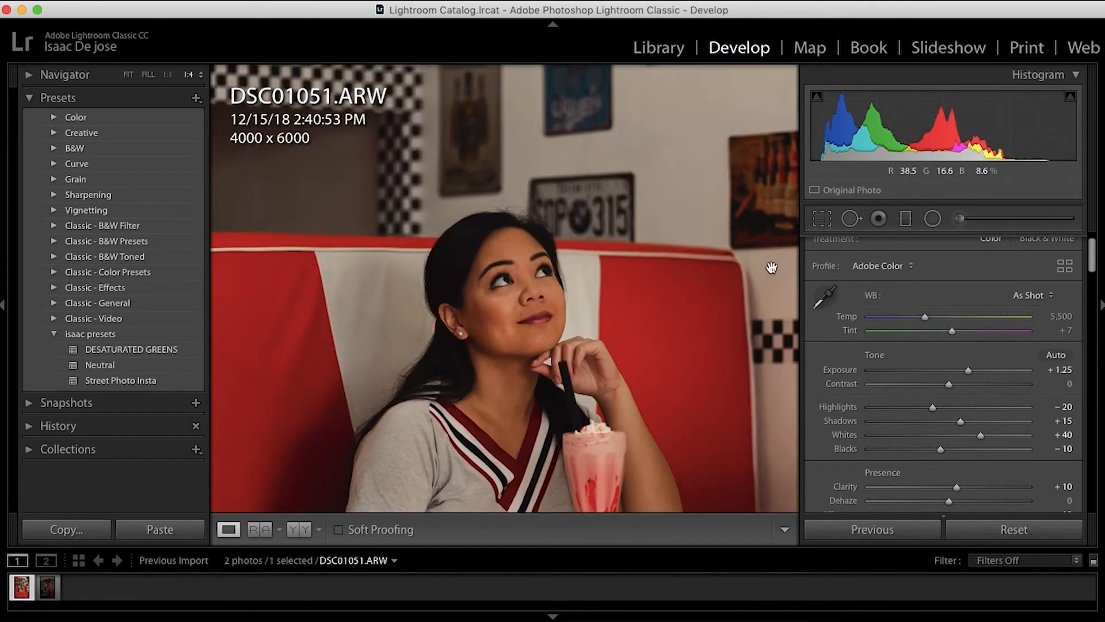
click(928, 217)
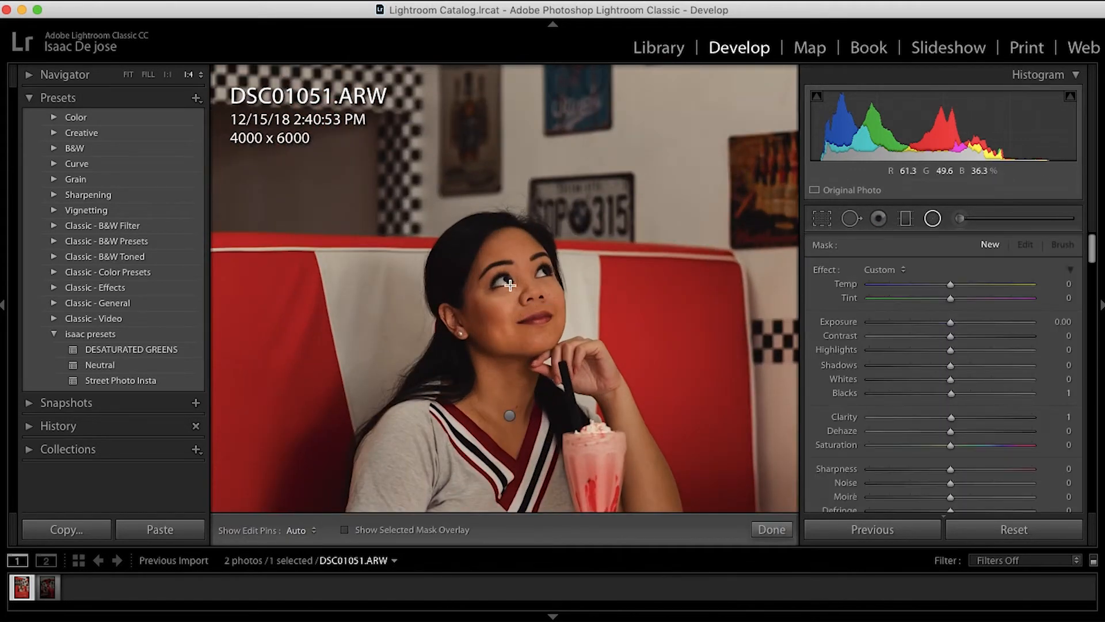
drag(500, 283, 513, 273)
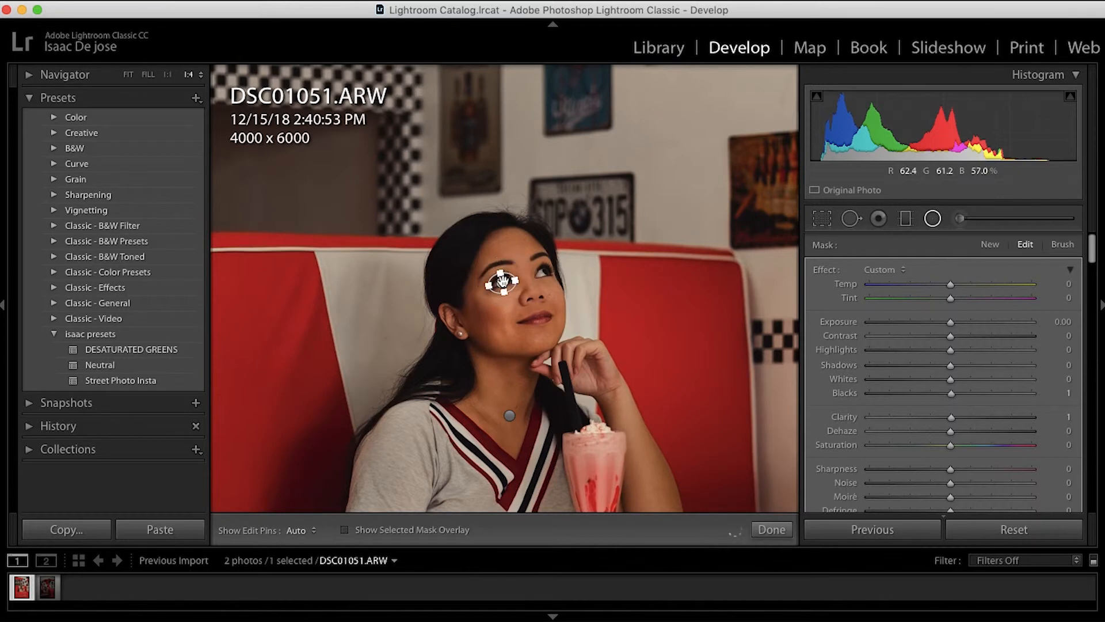
drag(950, 326, 959, 326)
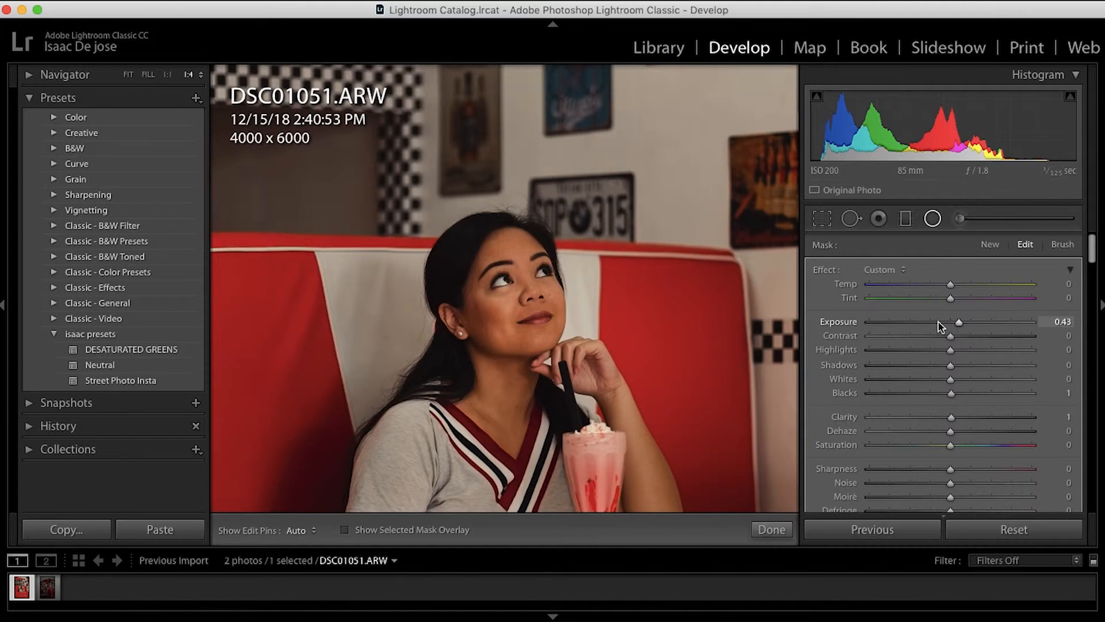
Duplicate the eye's radial filter, move the copy onto her other eye, and finish editing the filters
right_click(502, 285)
click(512, 289)
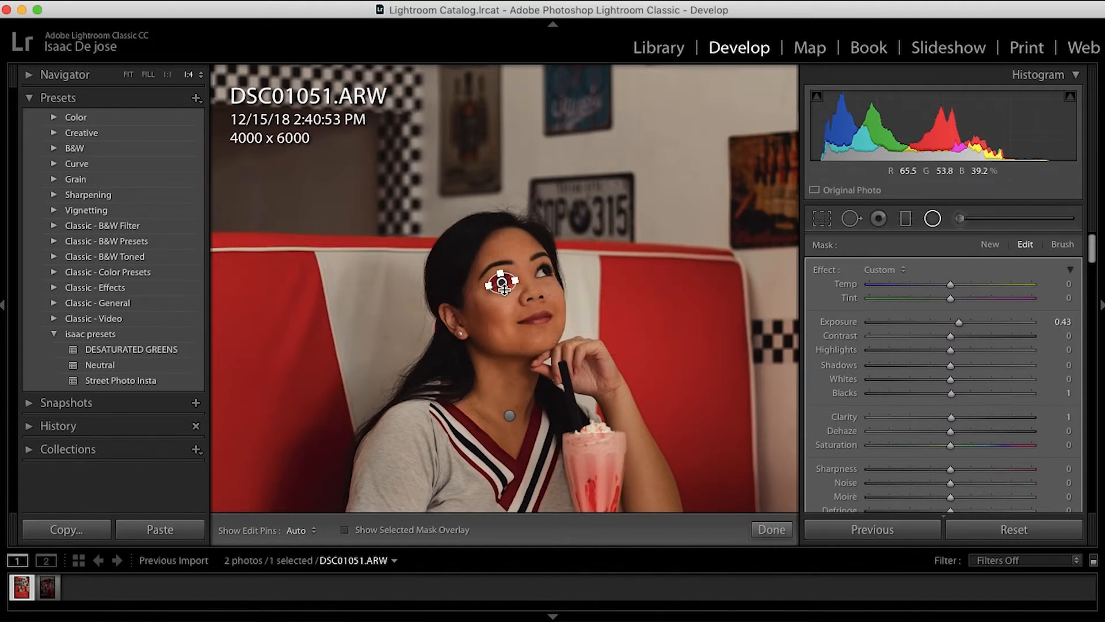
drag(502, 283, 543, 265)
key(shift+m)
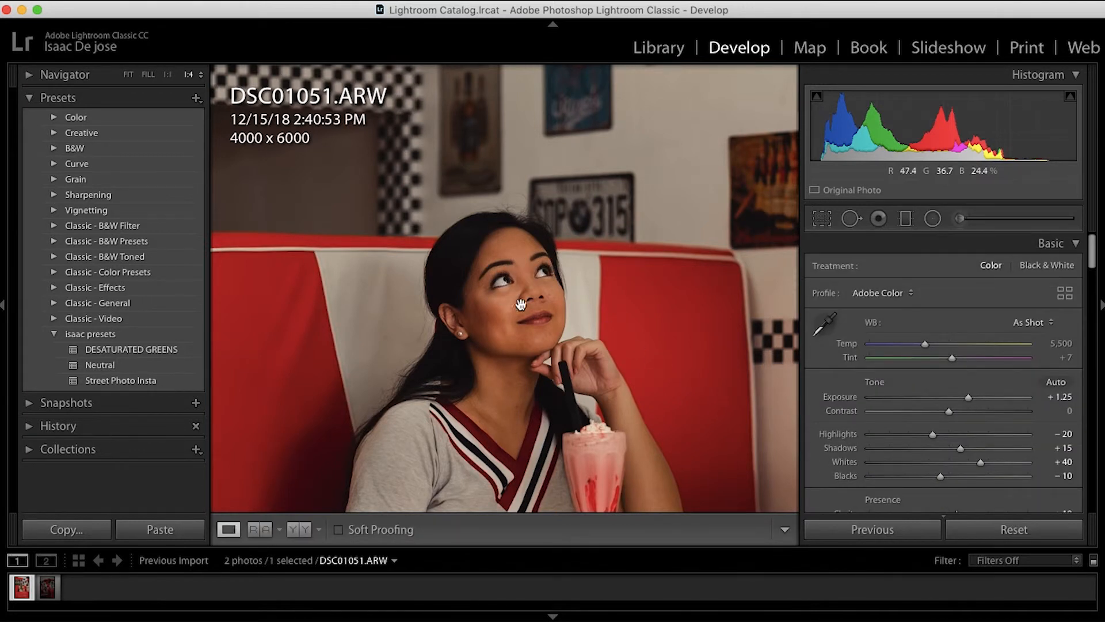
click(539, 317)
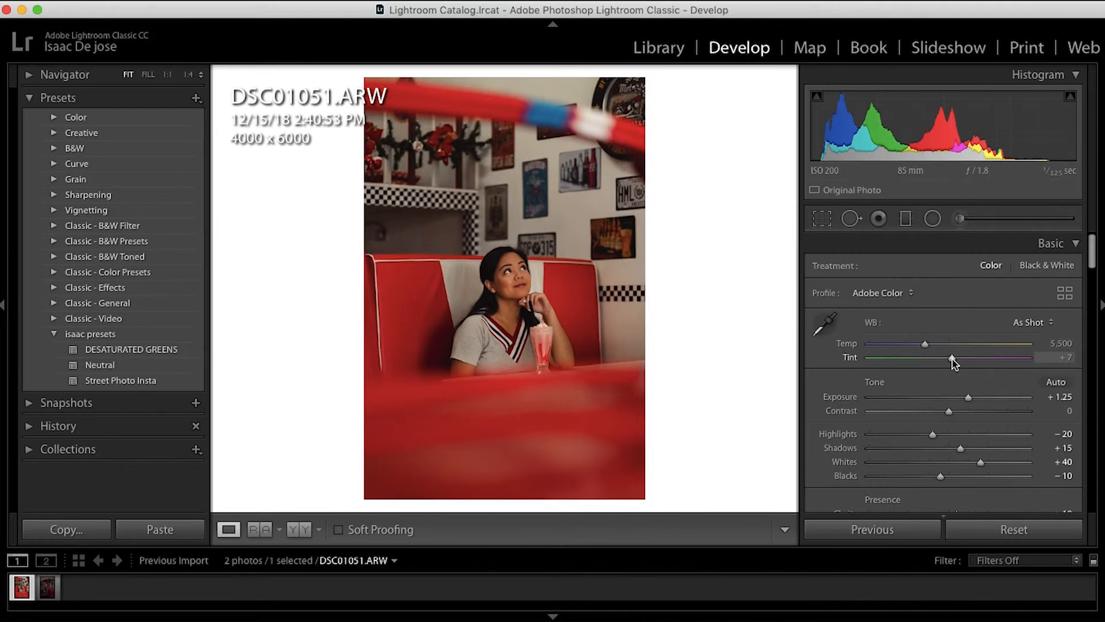
Set the photo's white balance tint to -14
drag(953, 362, 941, 361)
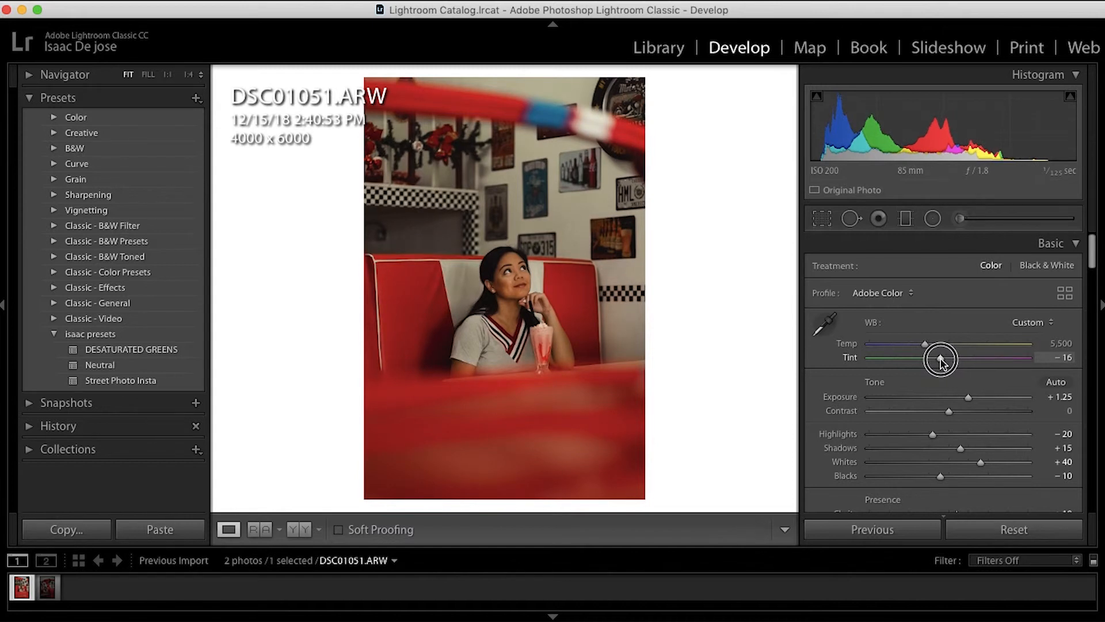
drag(941, 360, 943, 361)
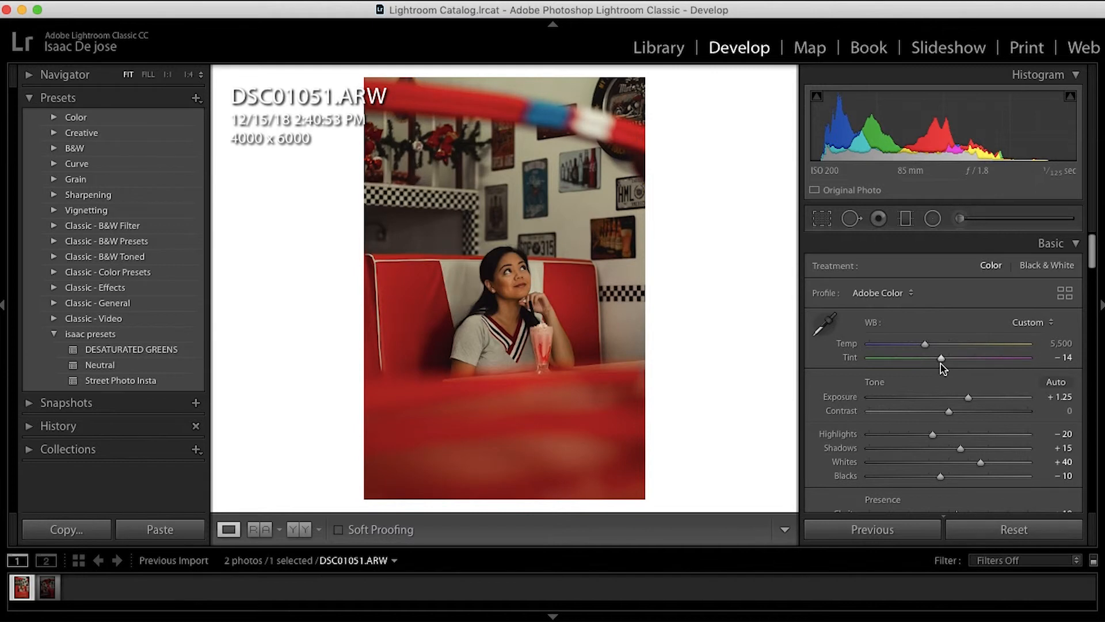
Add film grain to the photo with an amount of 20
scroll(943, 368, down, 10)
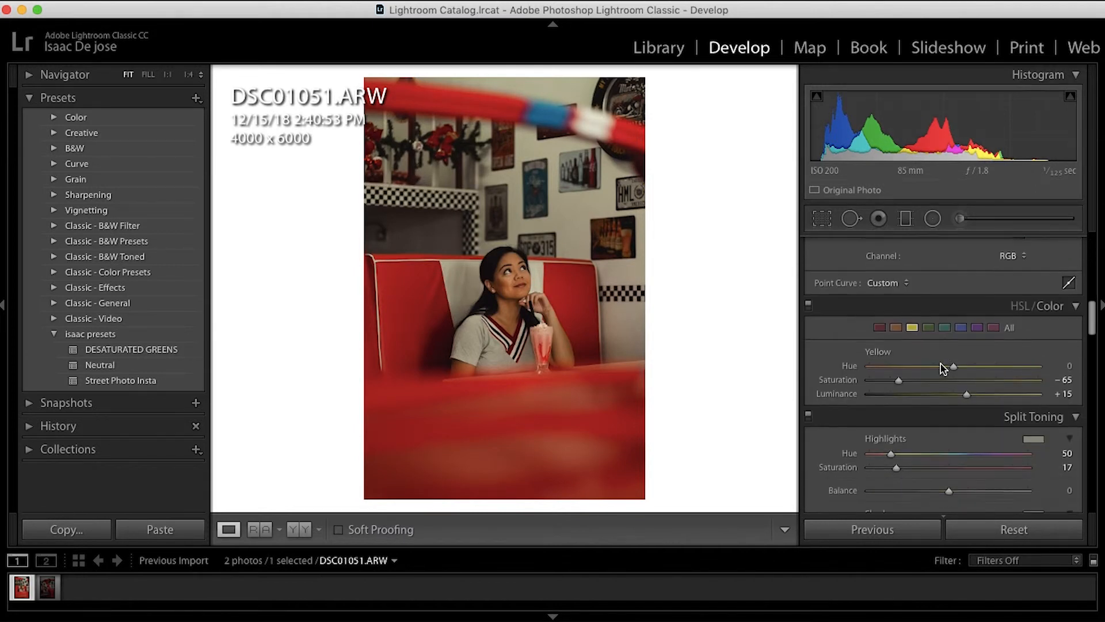
scroll(943, 369, down, 10)
scroll(943, 369, down, 10)
scroll(943, 369, down, 10)
scroll(943, 368, up, 8)
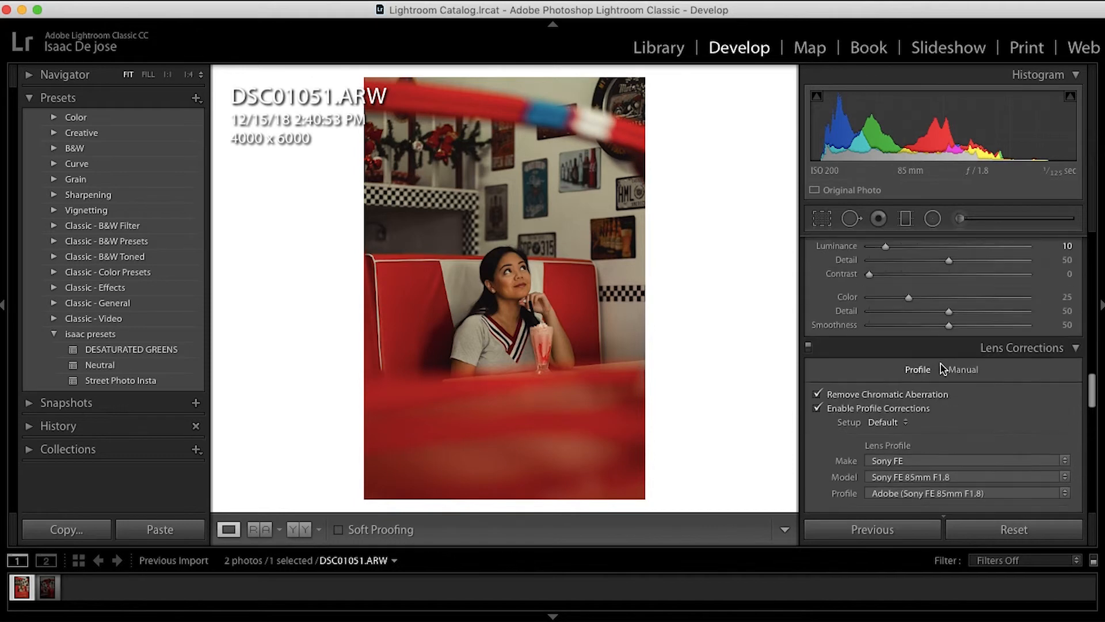
scroll(943, 368, up, 4)
scroll(918, 322, down, 10)
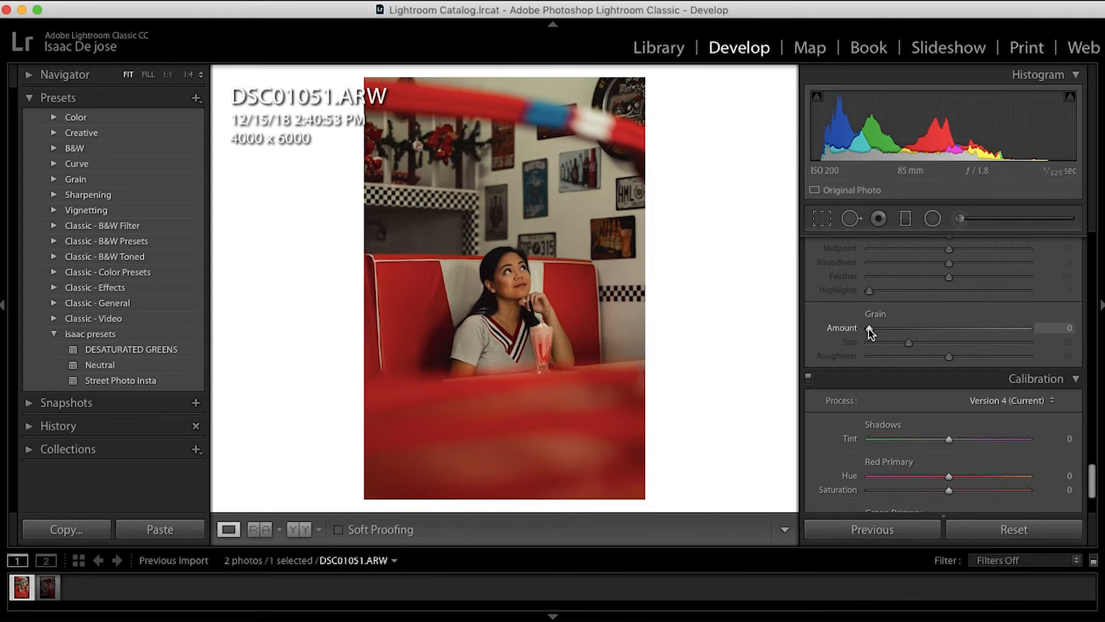
drag(870, 329, 901, 333)
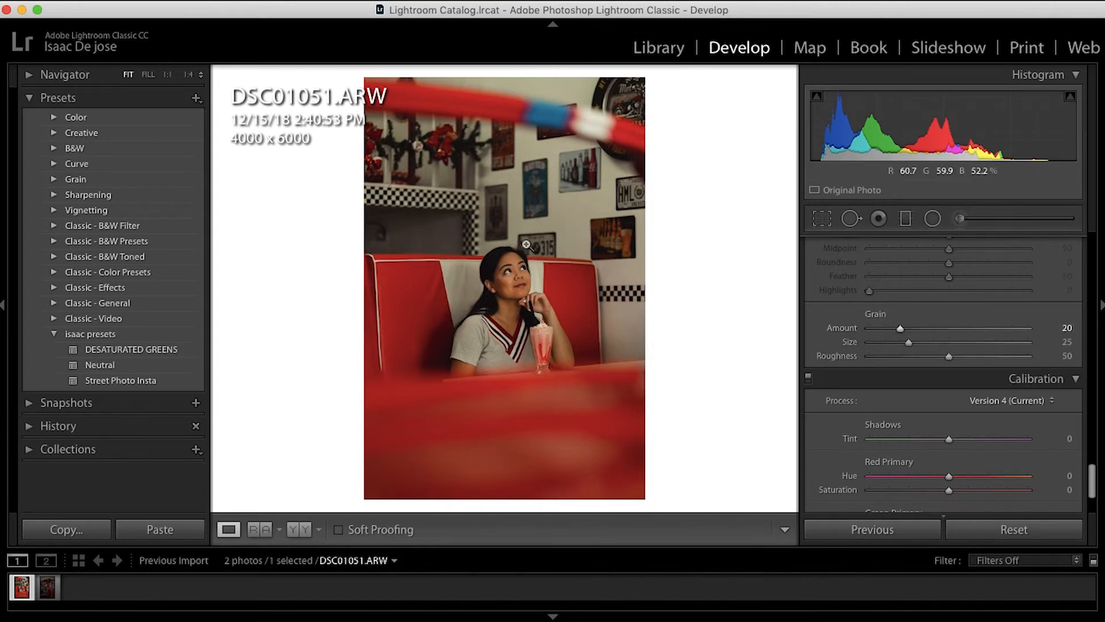
Inspect the grain up close around the woman's arm and milkshake and set the grain size to 45
click(518, 222)
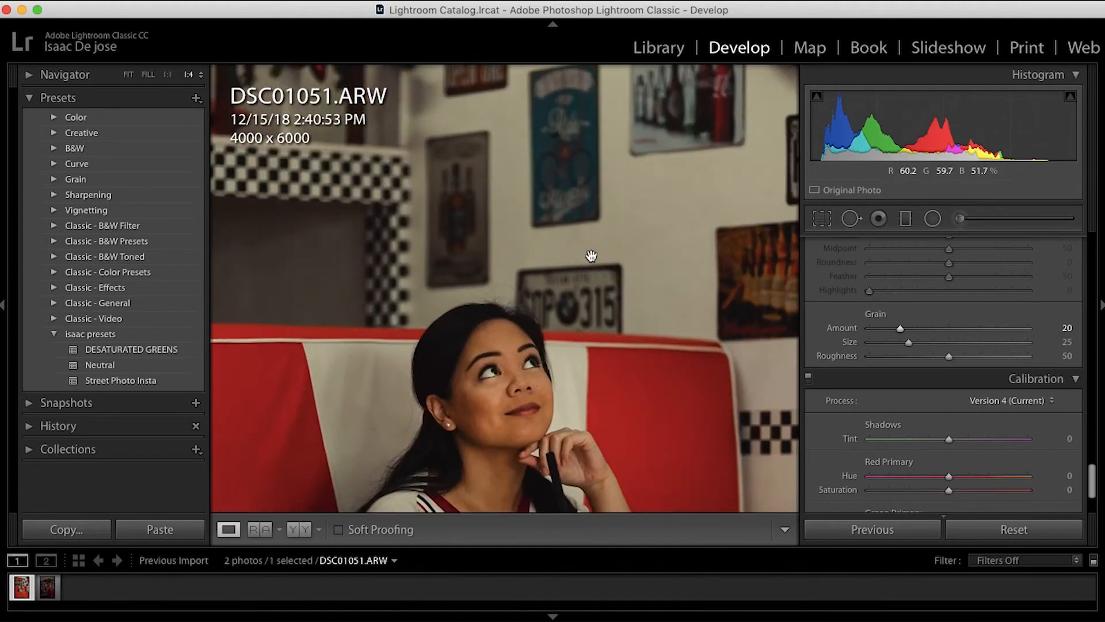
key(super+equal)
drag(593, 256, 514, 307)
drag(612, 431, 484, 275)
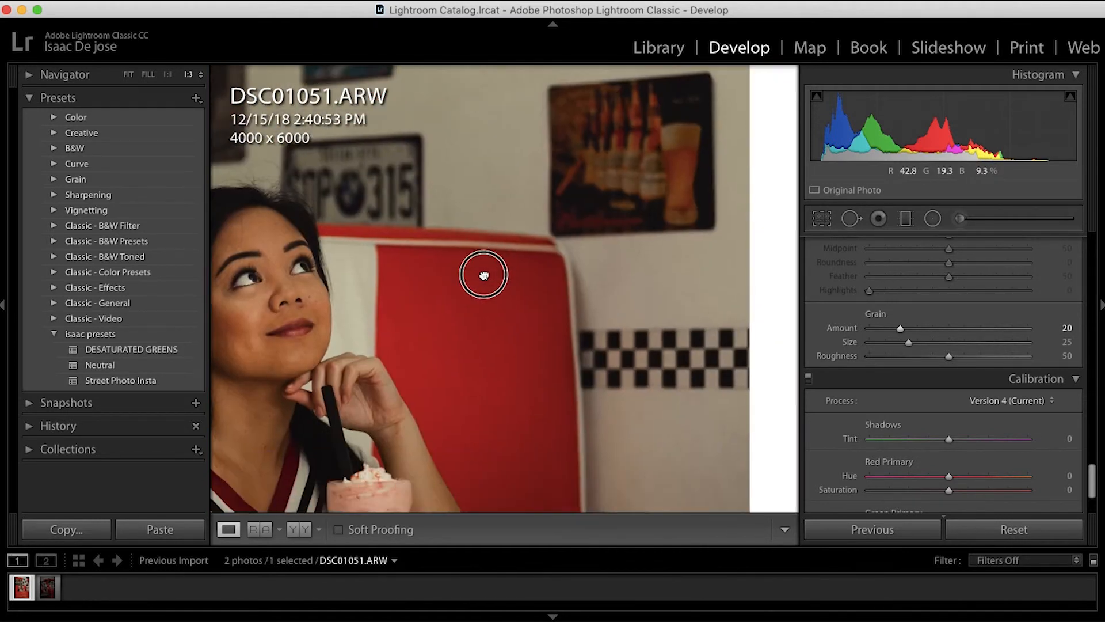
drag(395, 291, 381, 231)
drag(387, 401, 666, 330)
key(super+equal)
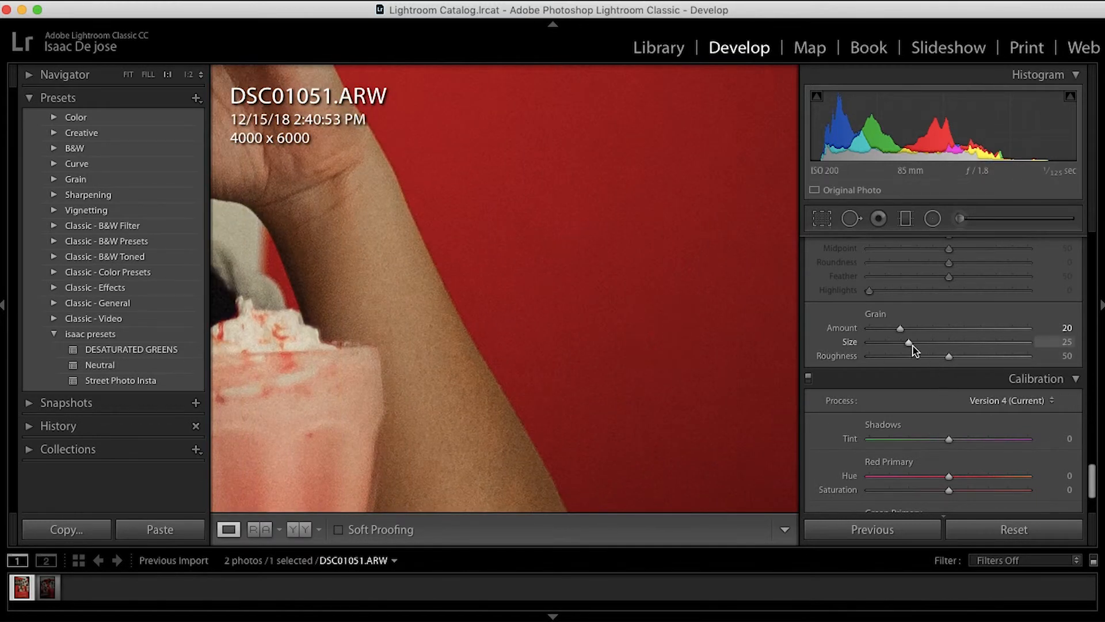
drag(910, 345, 943, 347)
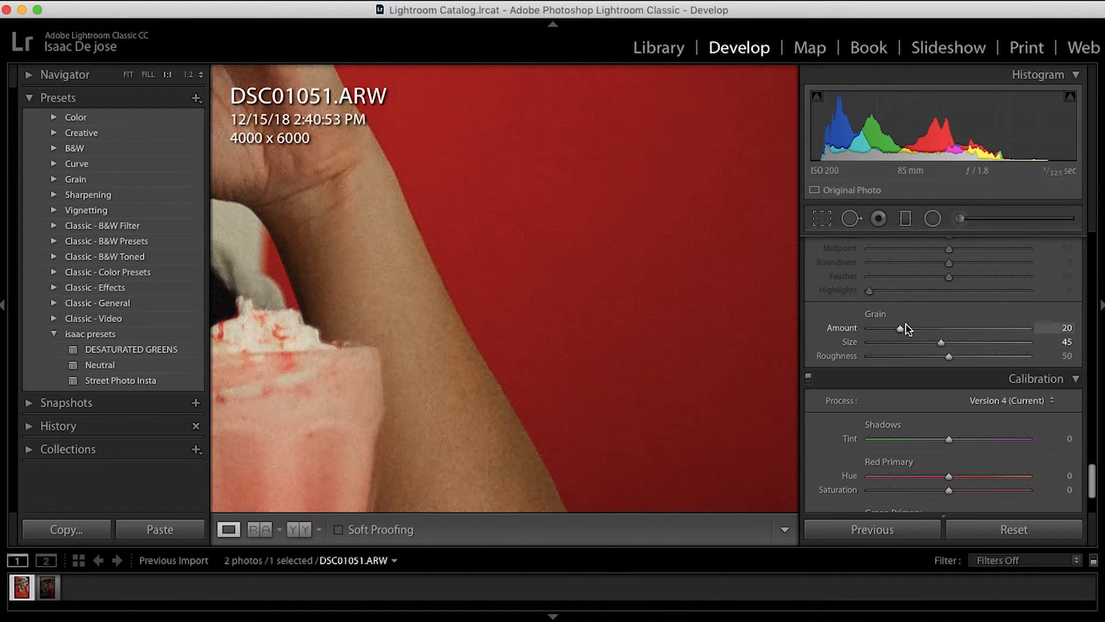
Set the grain amount to 23 and check the effect on the whole photo and up close
drag(477, 291, 510, 212)
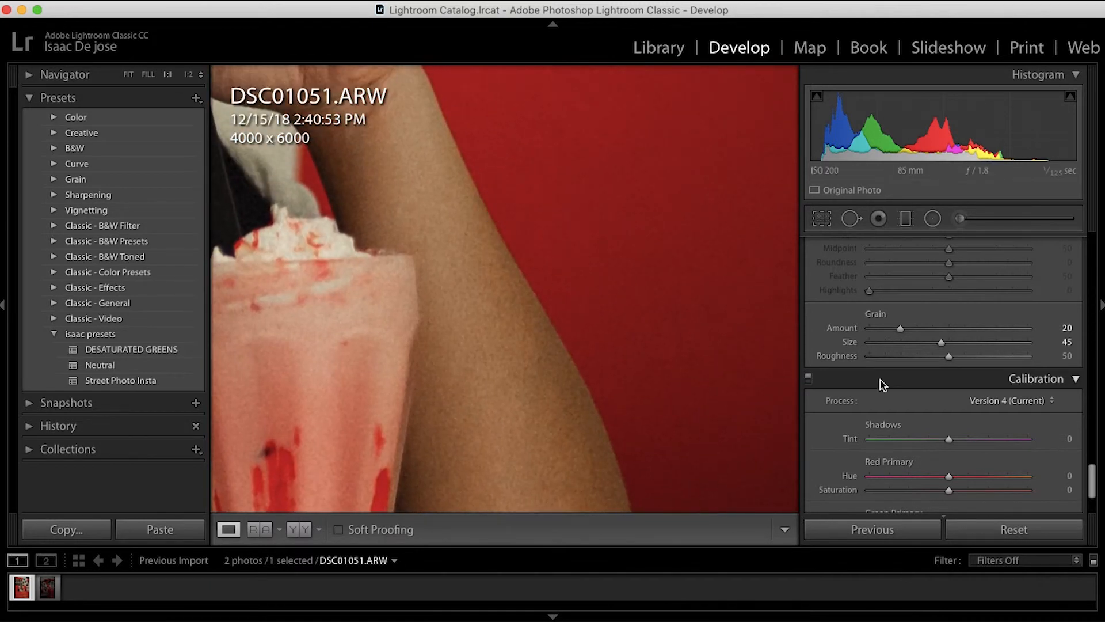
click(902, 330)
drag(902, 329, 906, 328)
click(526, 316)
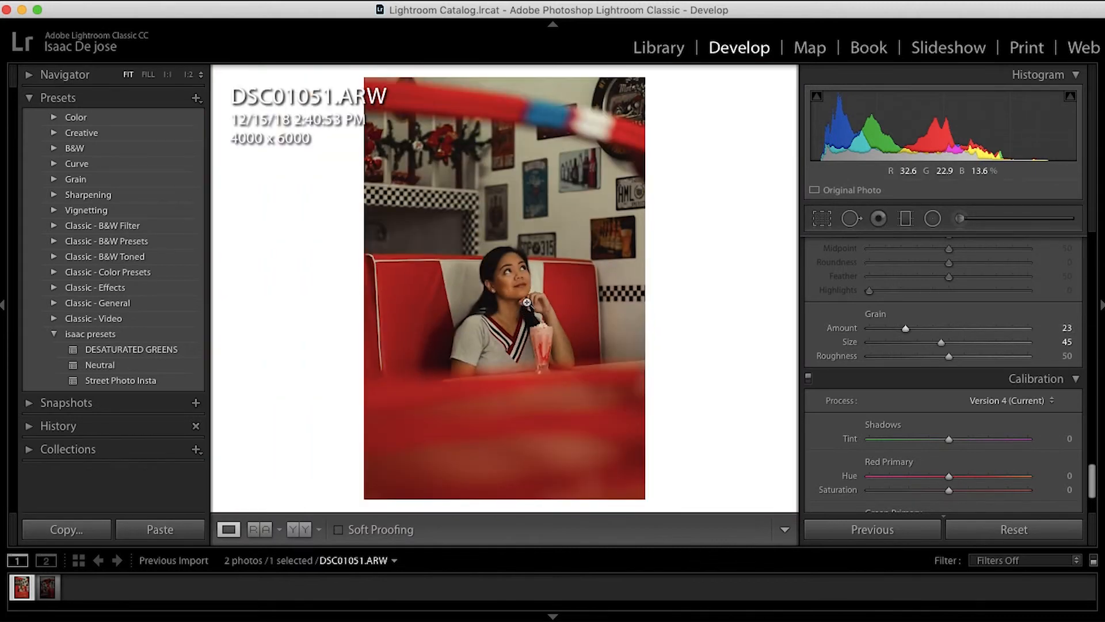
click(498, 227)
drag(514, 302, 501, 138)
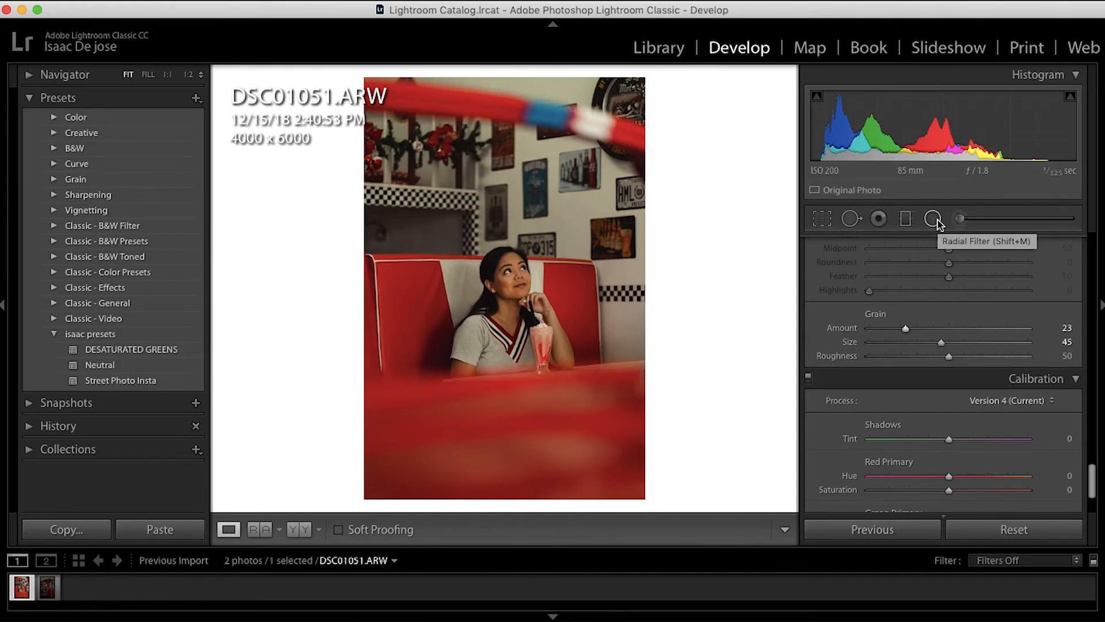
Draw another large radial filter centred on the woman and shift it slightly down to surround her
click(933, 218)
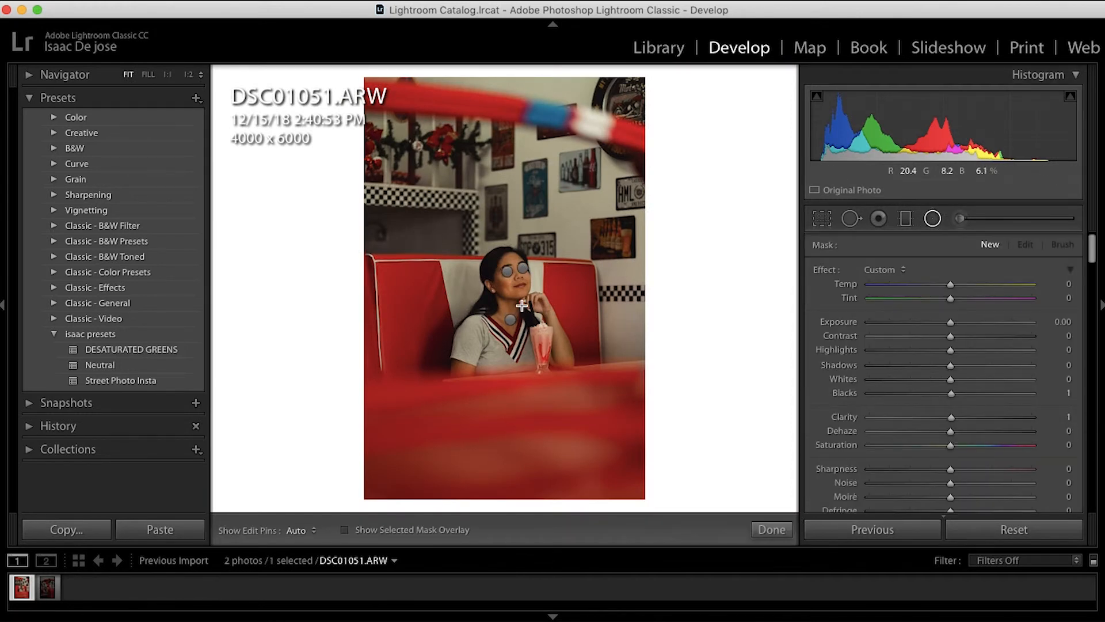
drag(514, 304, 441, 219)
drag(513, 304, 511, 316)
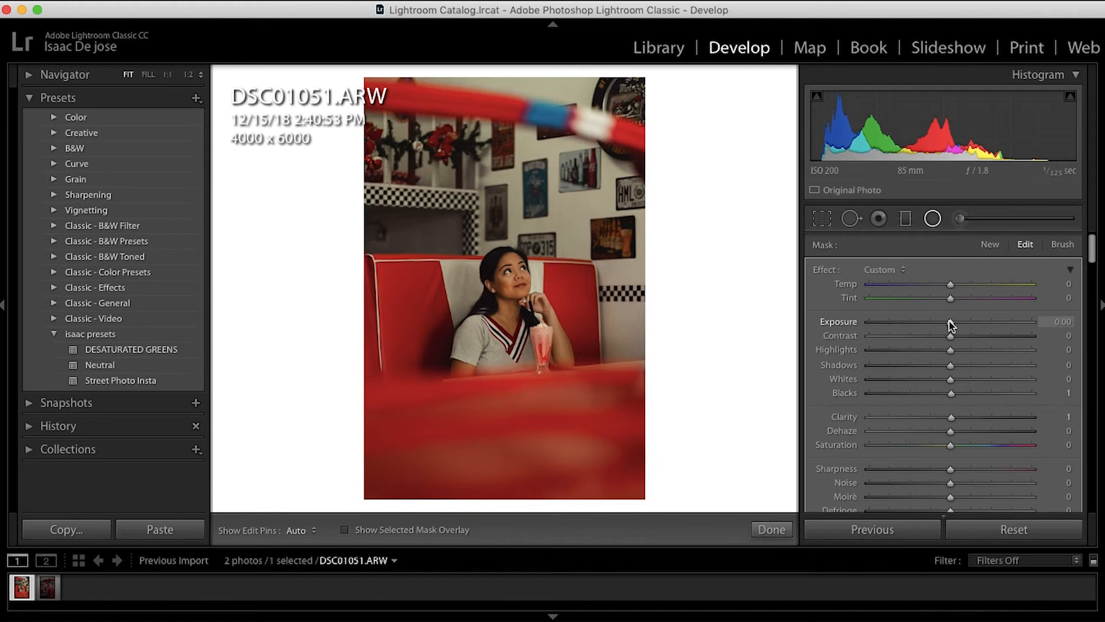
Raise the exposure slightly inside the radial filter around the woman, finish the filter and check her up close
drag(951, 324, 952, 322)
click(933, 218)
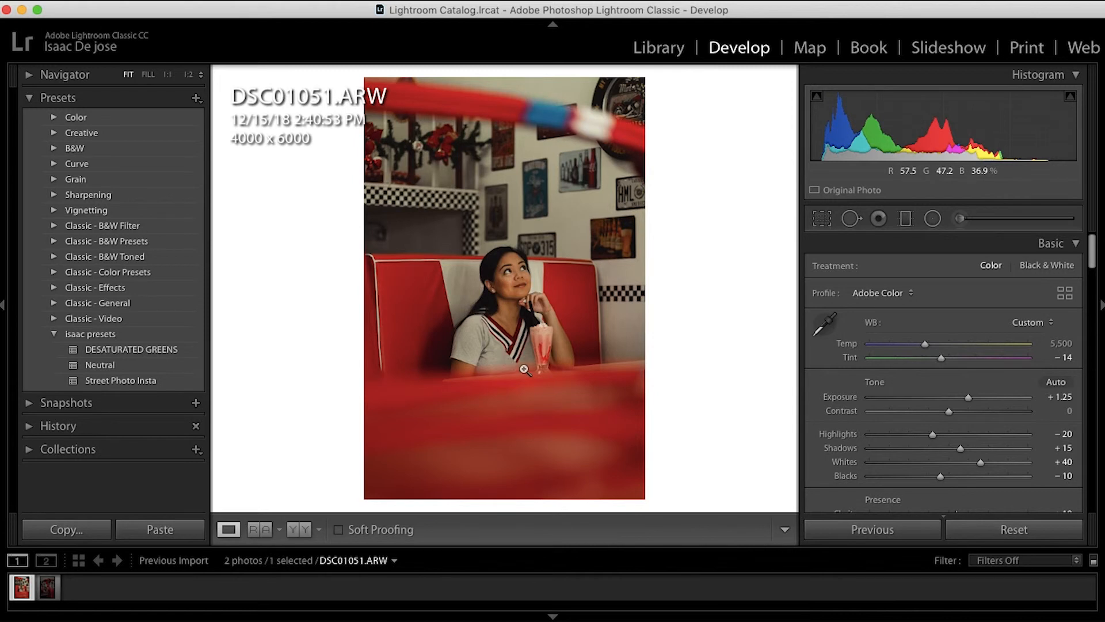
click(514, 306)
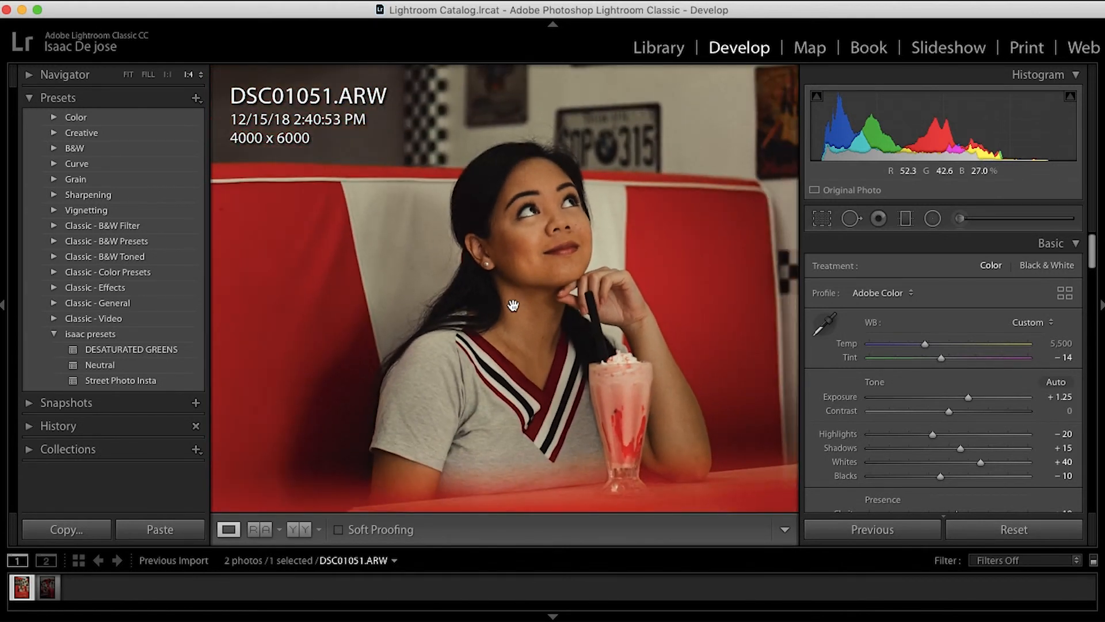
click(551, 345)
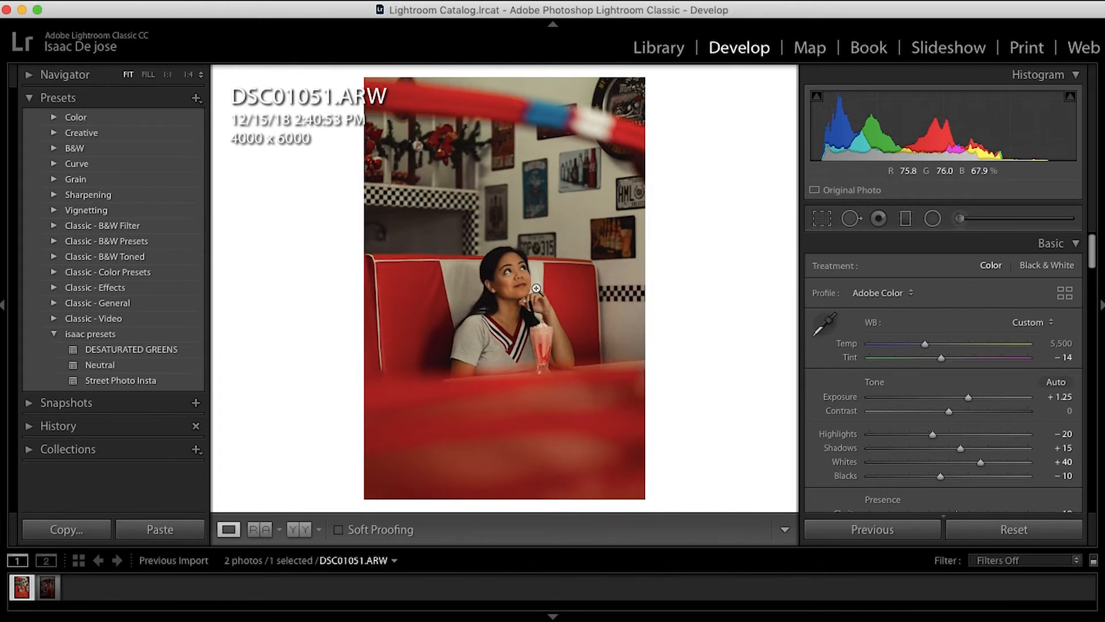
Copy the develop settings of DSC01051.ARW, leaving out dehaze, local adjustments, transform, spot removal and crop
scroll(889, 376, down, 15)
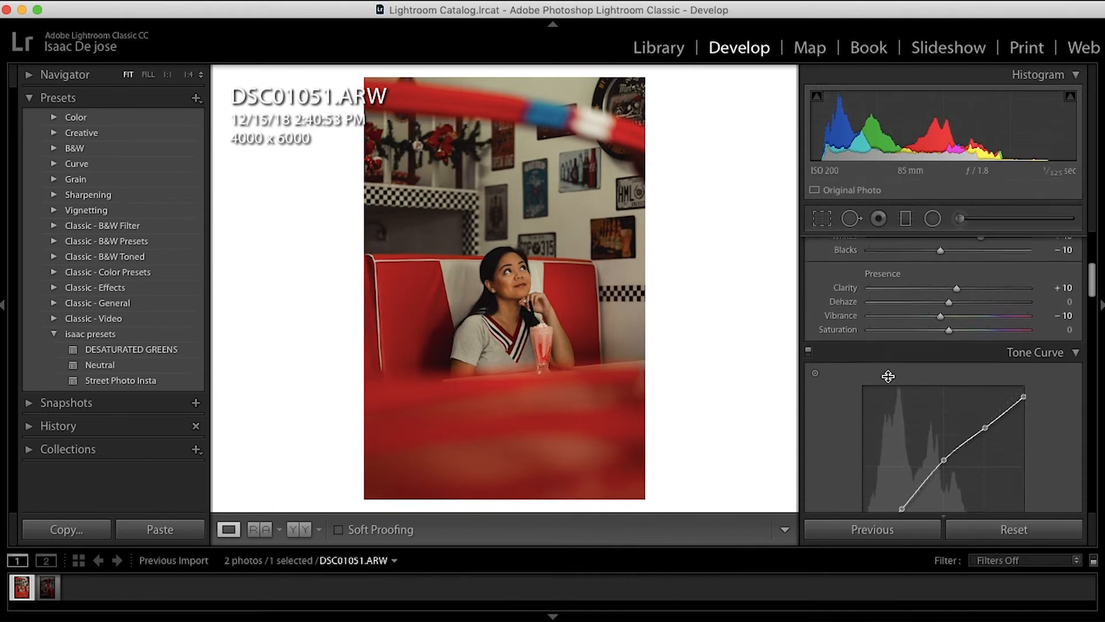
scroll(889, 375, down, 5)
scroll(889, 376, up, 3)
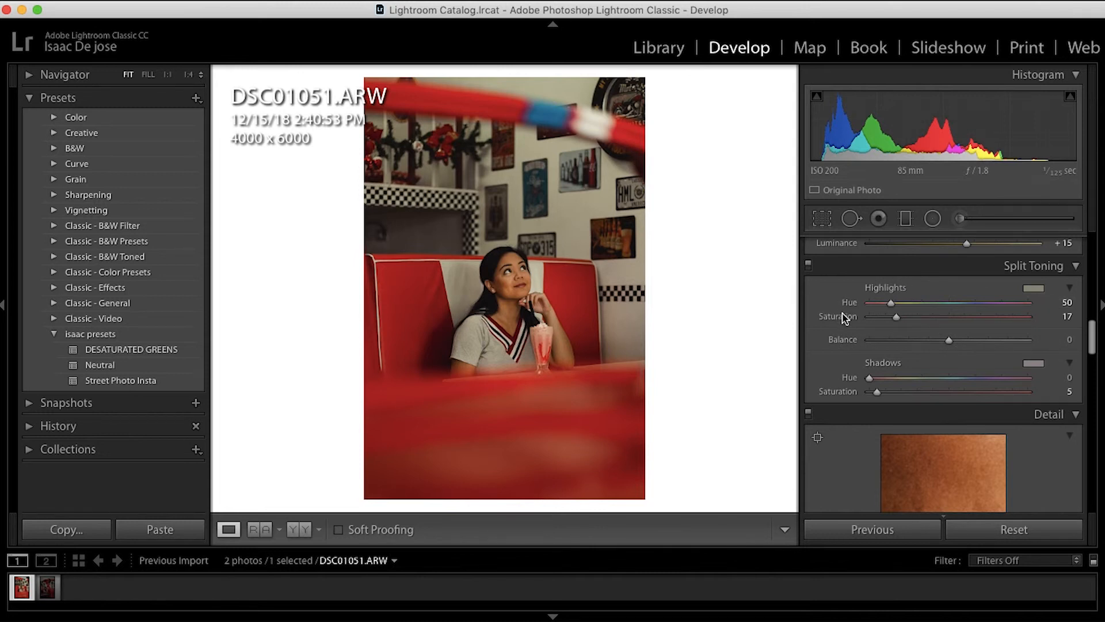
right_click(515, 256)
key(Escape)
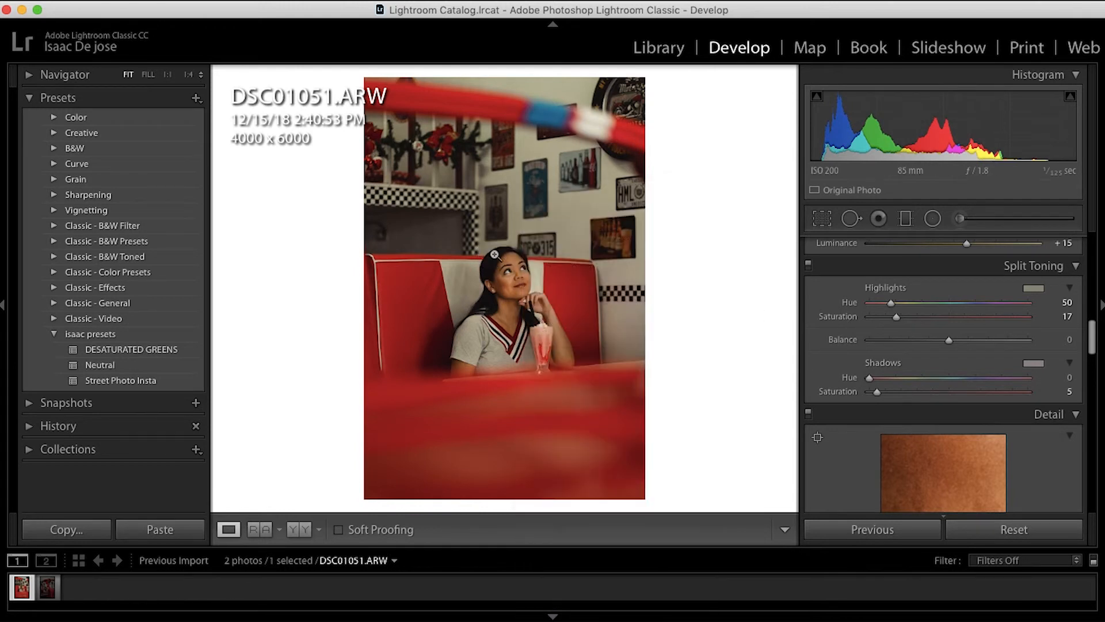
right_click(522, 298)
mouse_move(570, 198)
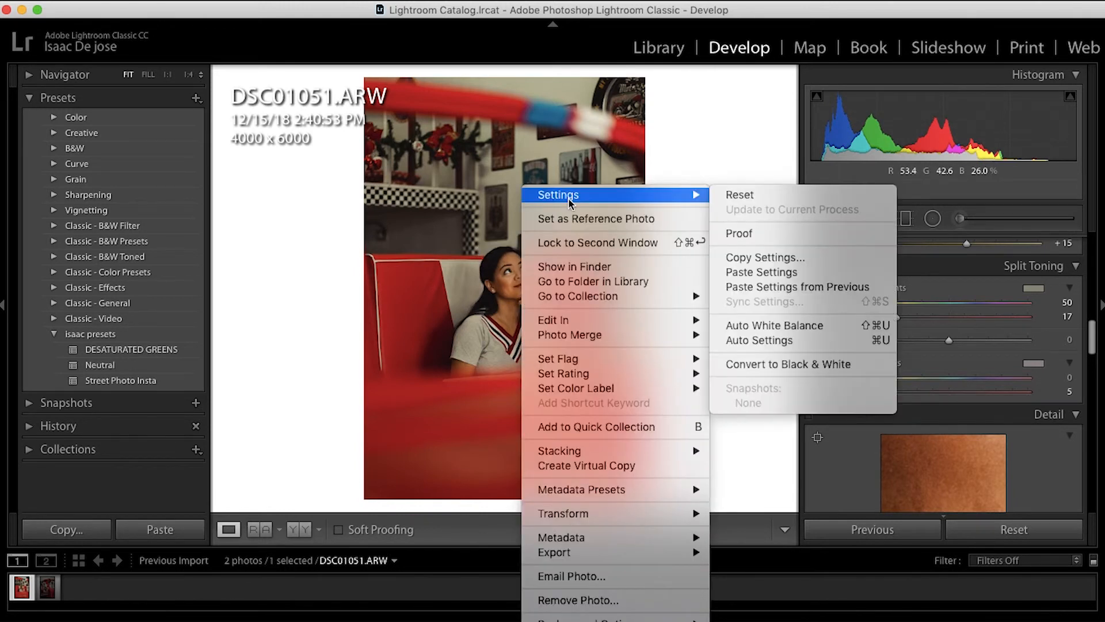
click(777, 258)
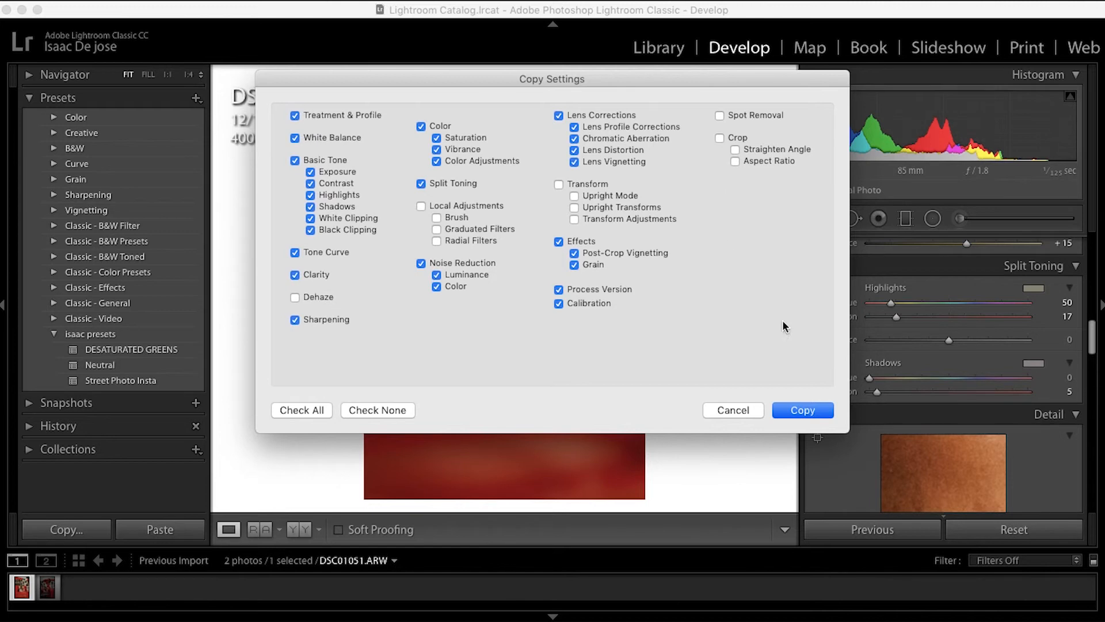
click(806, 409)
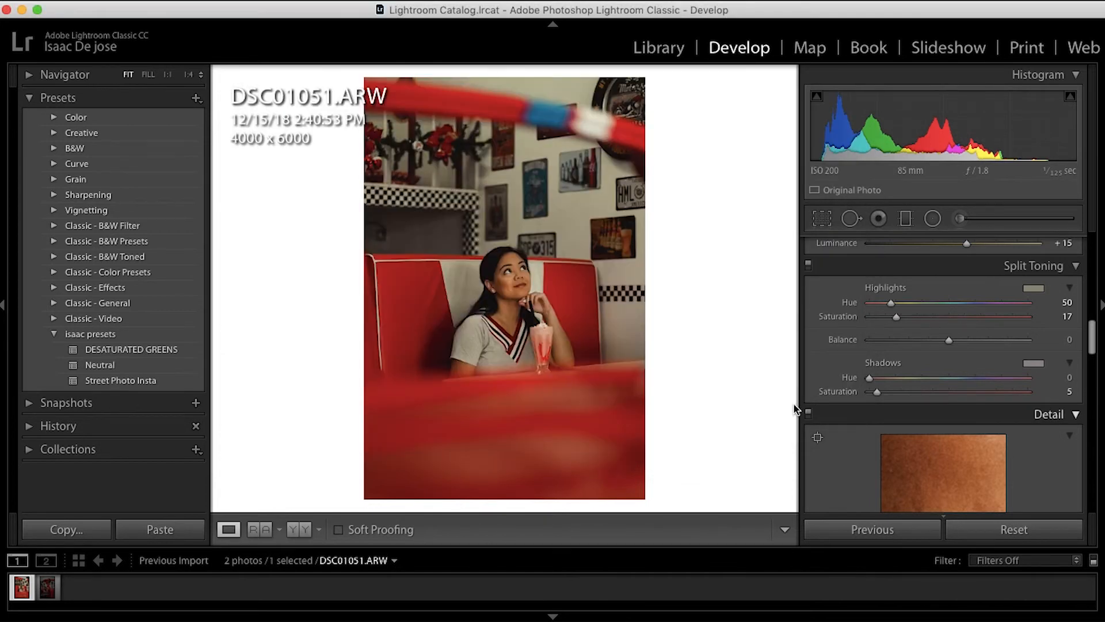
Paste the copied develop settings onto the second diner photo, DSC01054.ARW
click(47, 587)
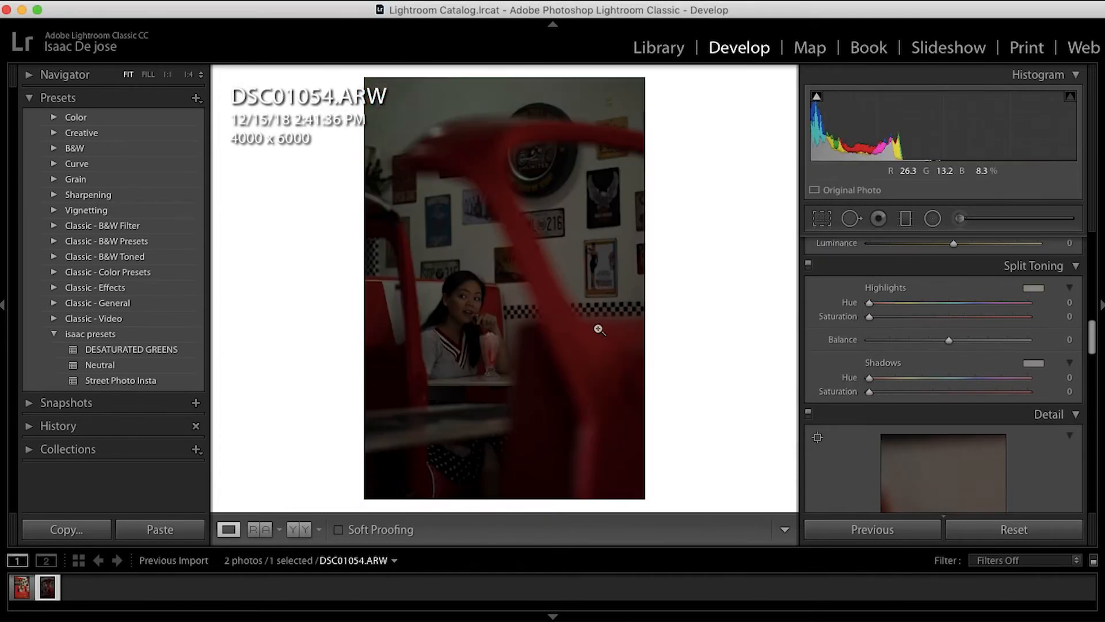
right_click(509, 302)
mouse_move(586, 196)
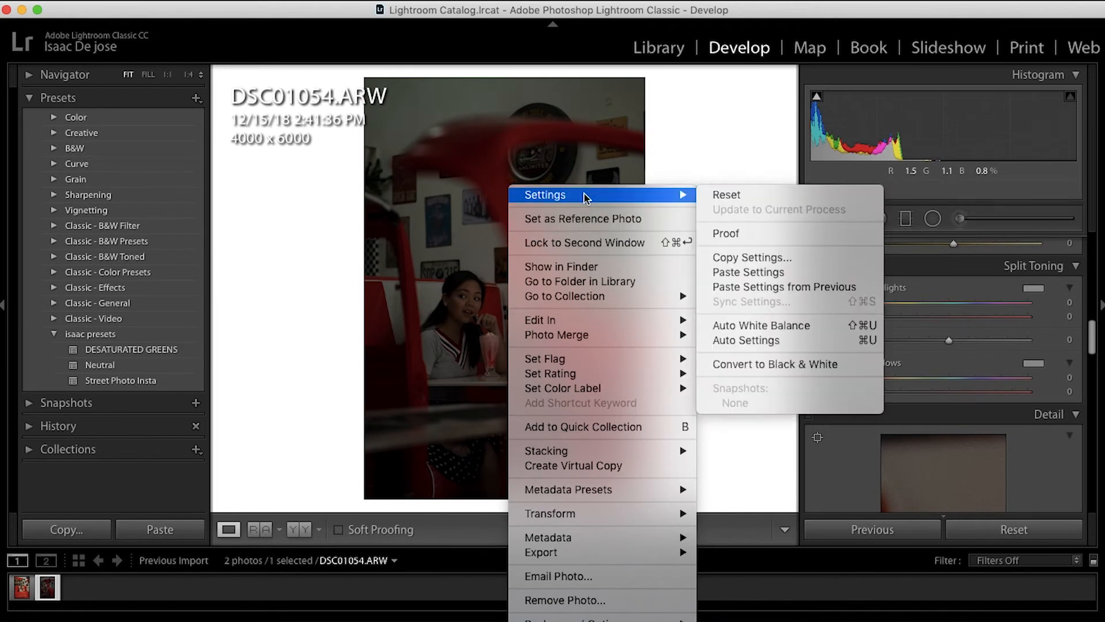
click(786, 272)
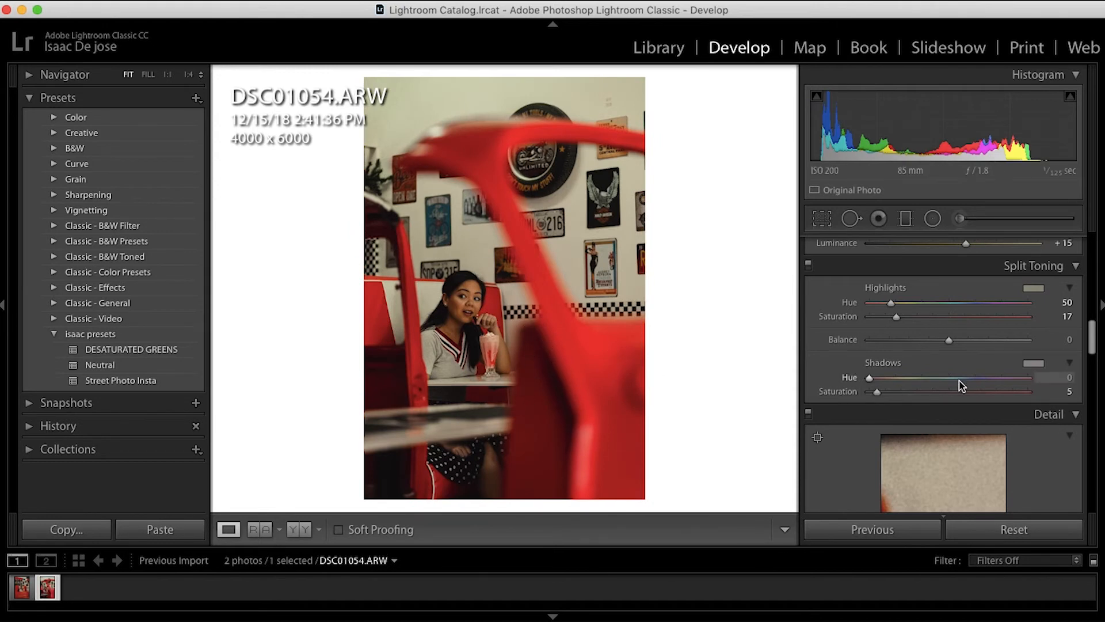
Draw a radial filter around the woman in DSC01054.ARW, shift it slightly up and raise its exposure to about 0.35
scroll(960, 383, up, 10)
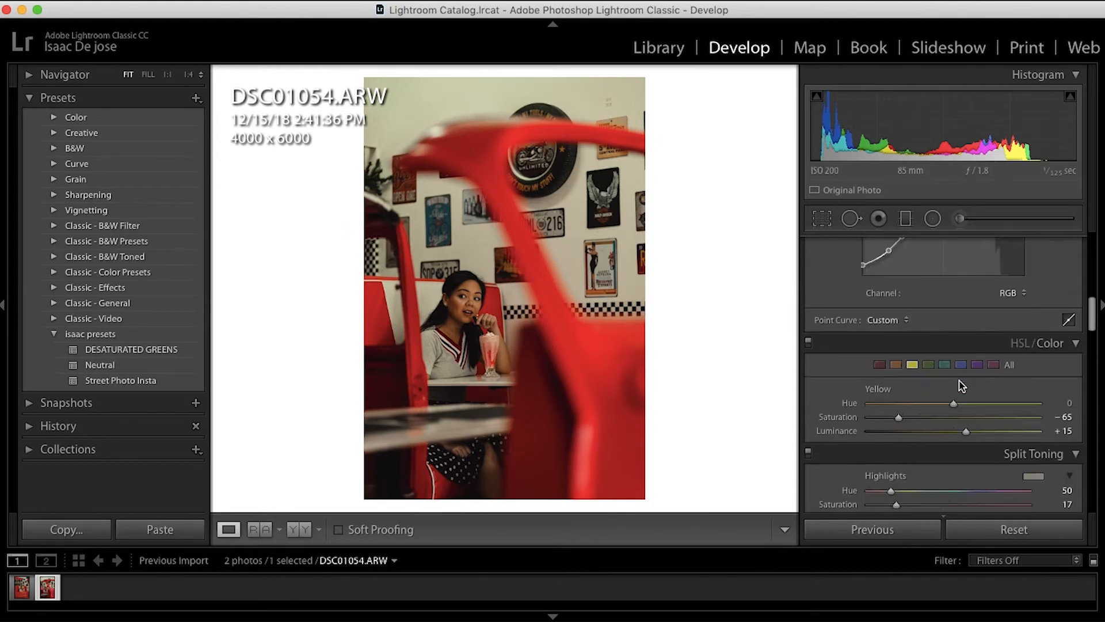
click(933, 218)
drag(469, 339, 421, 272)
drag(466, 349, 461, 335)
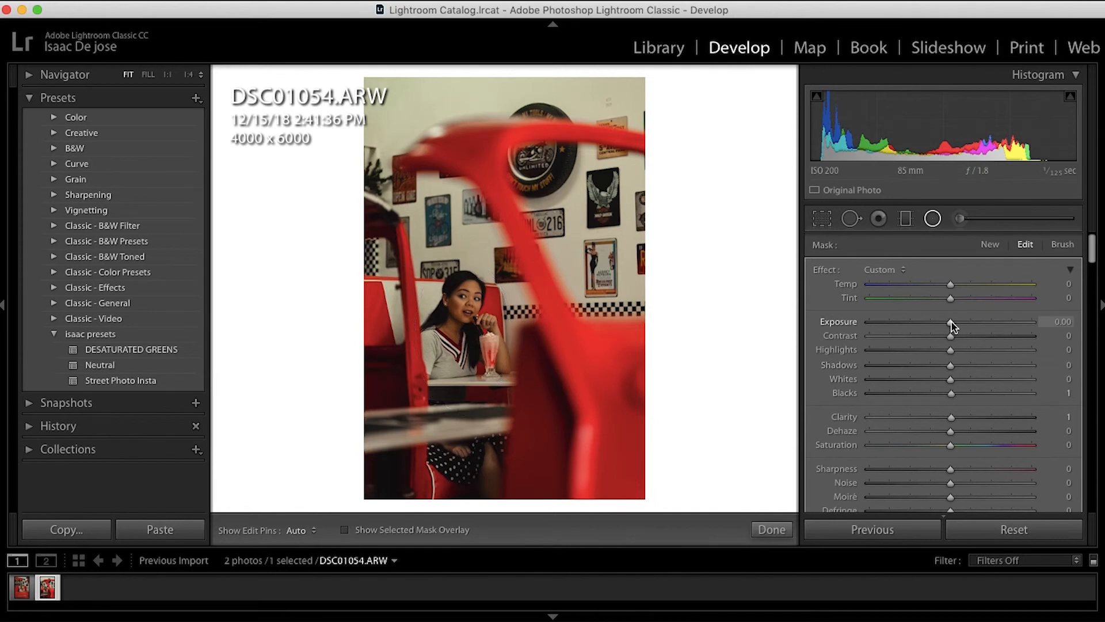
drag(951, 322, 956, 322)
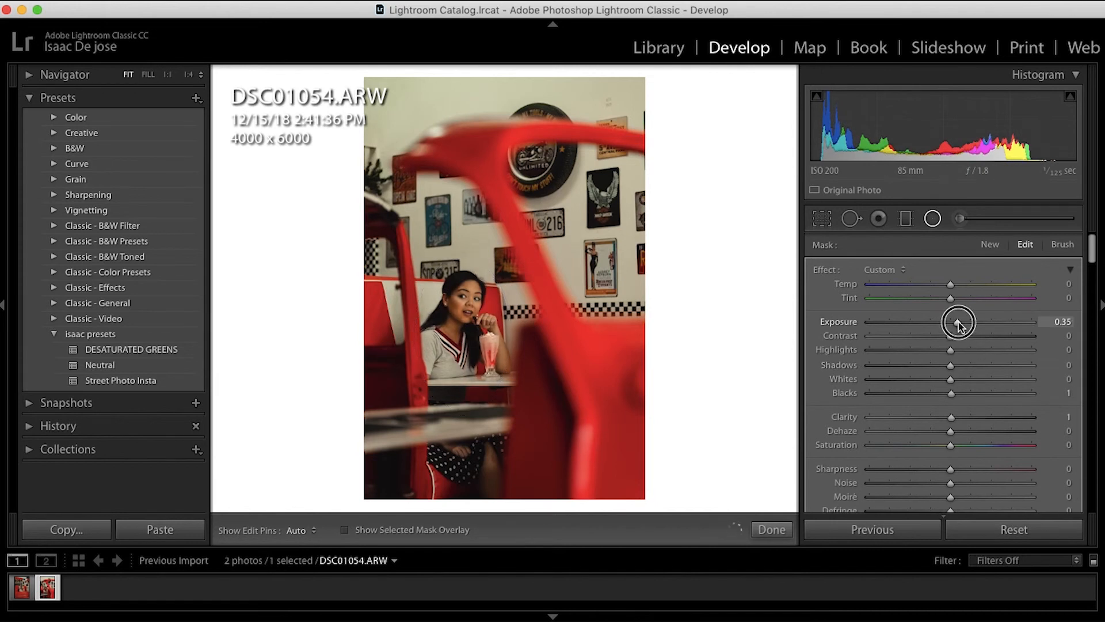
key(Return)
scroll(870, 317, down, 1)
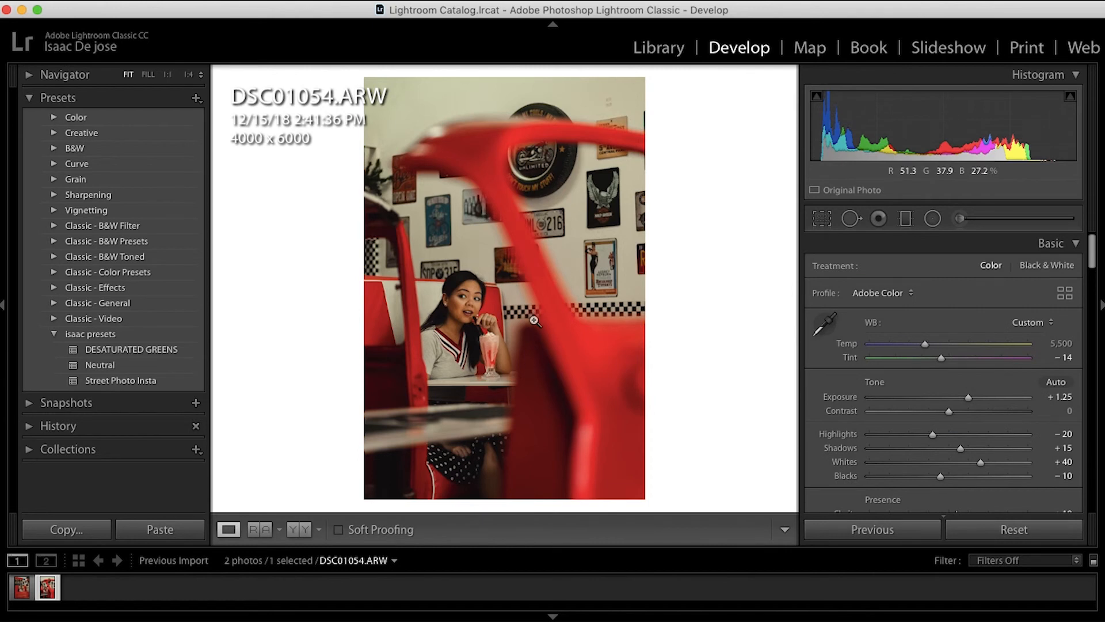
Return to DSC01051.ARW and compare the unedited photo with the finished edit
click(18, 587)
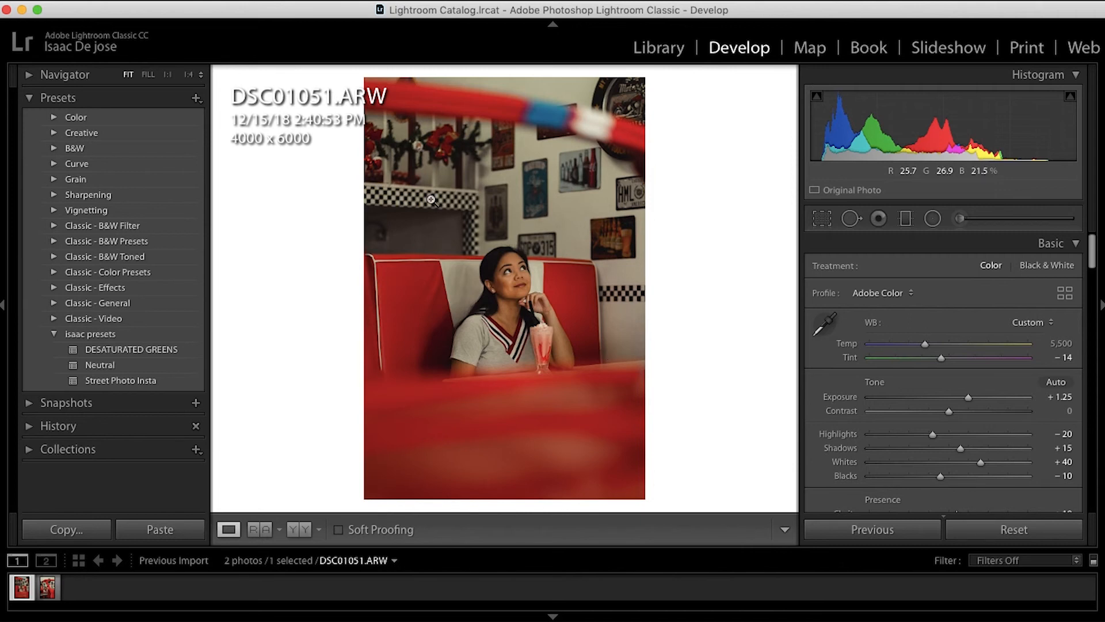
key(backslash)
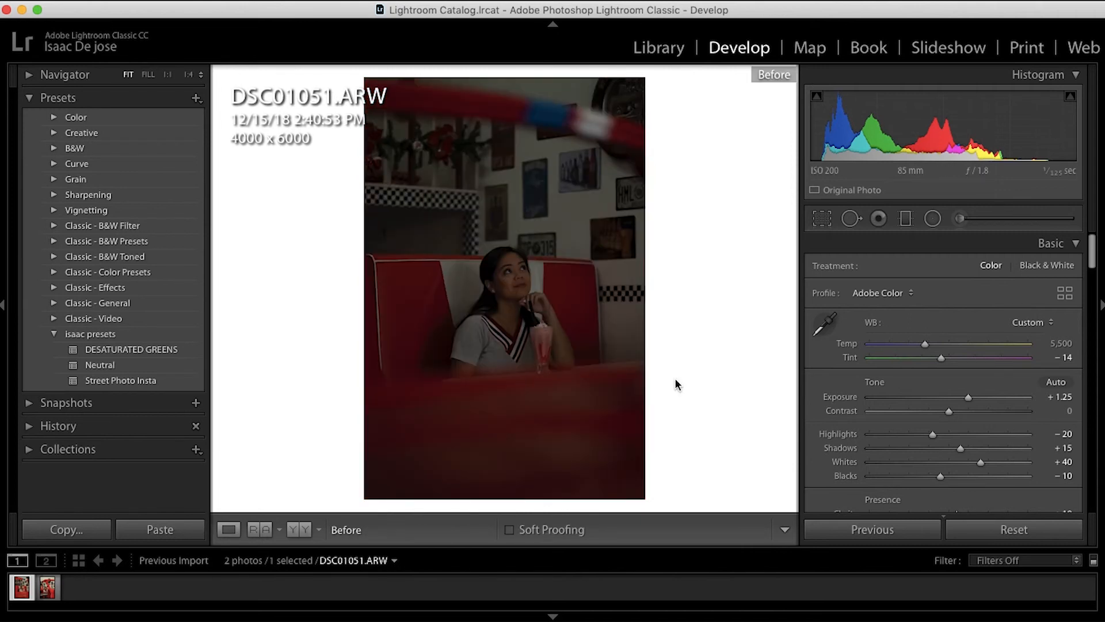
key(backslash)
key(backslash)
key(backslash)
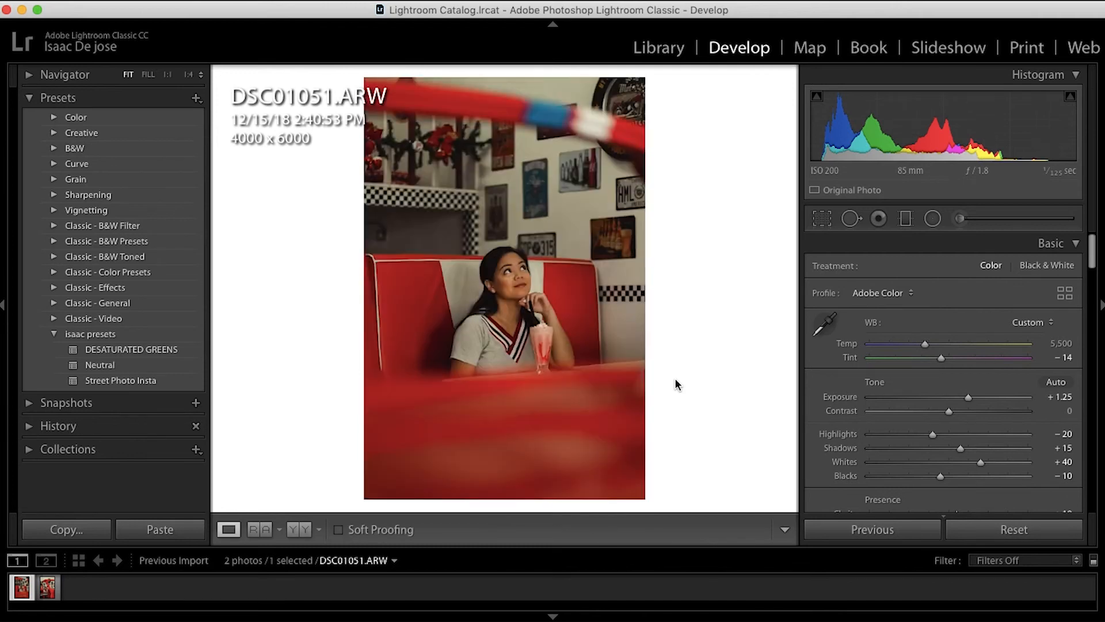